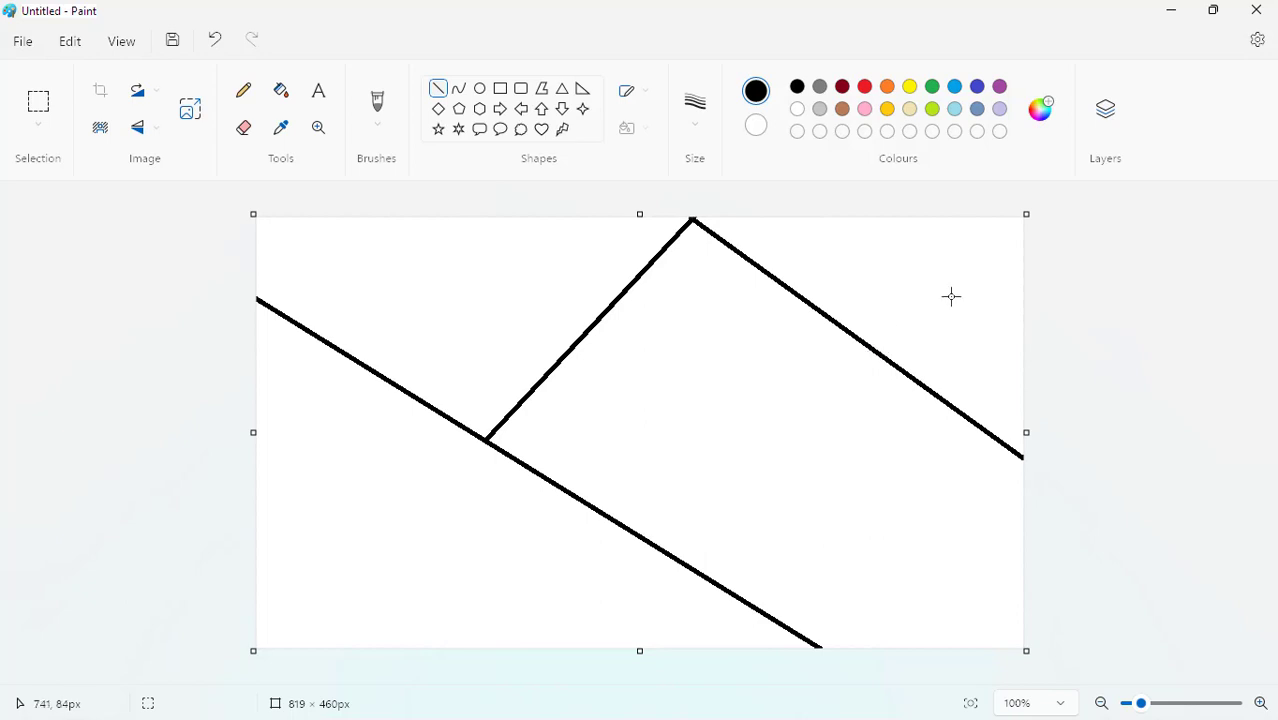
- Draw a black diagonal from the upper-right line to the canvas's lower-left corner and fill the two upper regions with indigo
left_click_drag(867, 345, 117, 708)
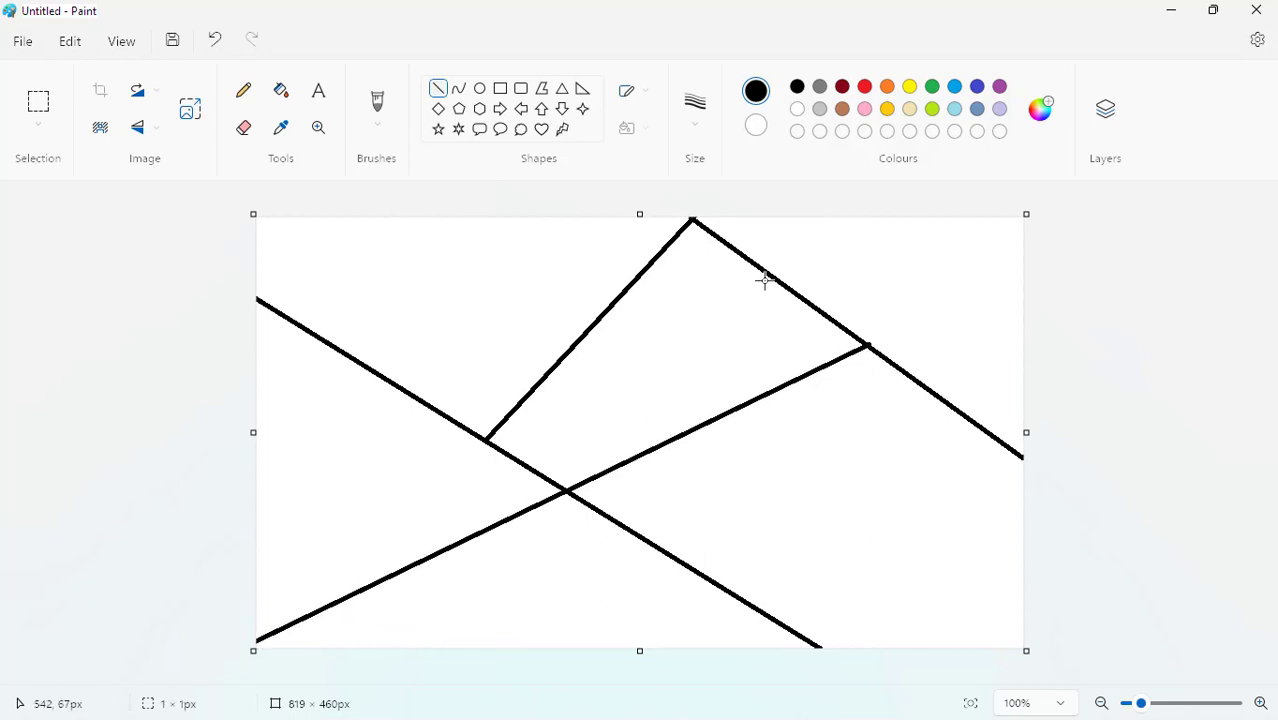
left_click(283, 92)
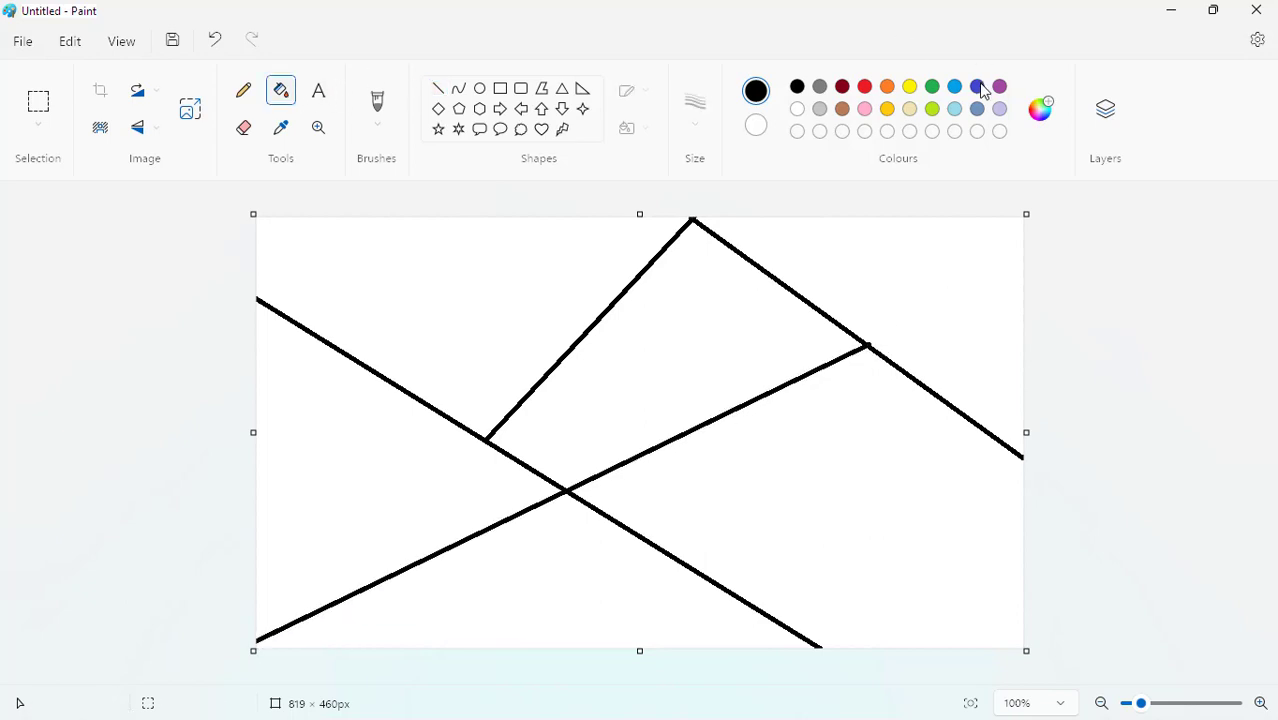
left_click(977, 87)
left_click(510, 287)
left_click(917, 275)
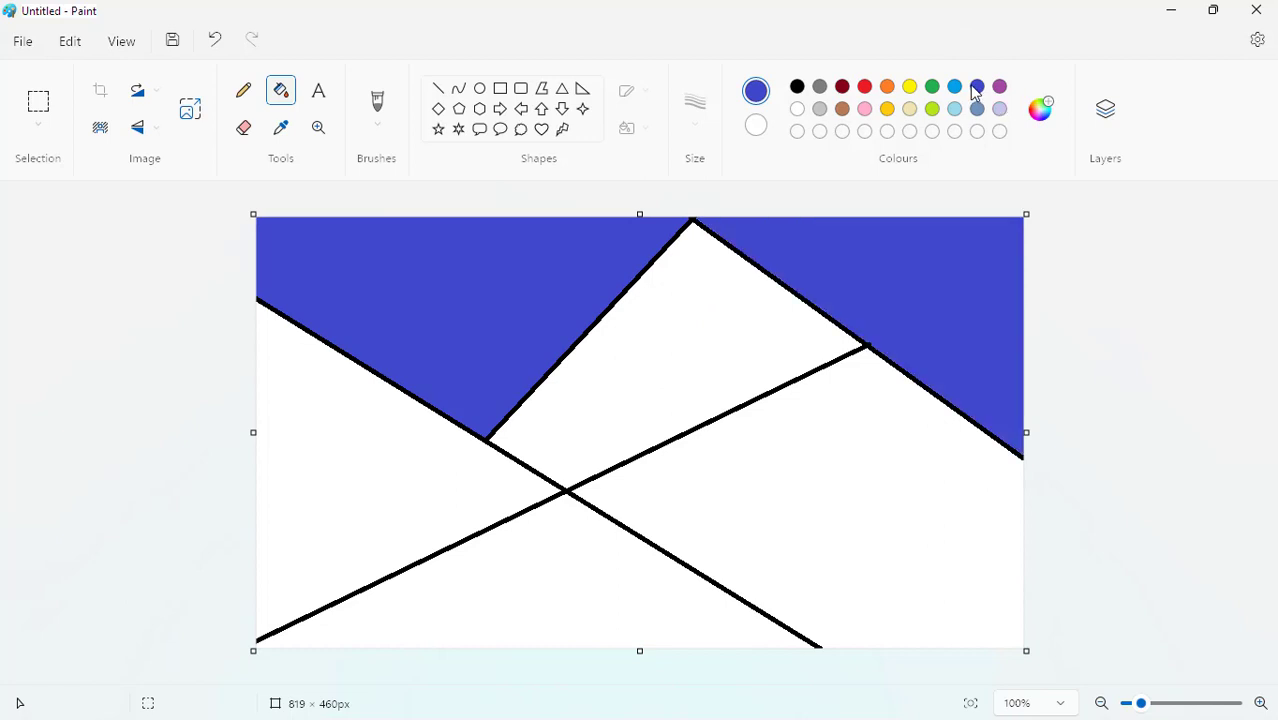
- Mix a custom dark blue and fill the central quadrilateral and the two upper regions with it
left_click(1050, 112)
left_click_drag(693, 220, 705, 248)
left_click(548, 595)
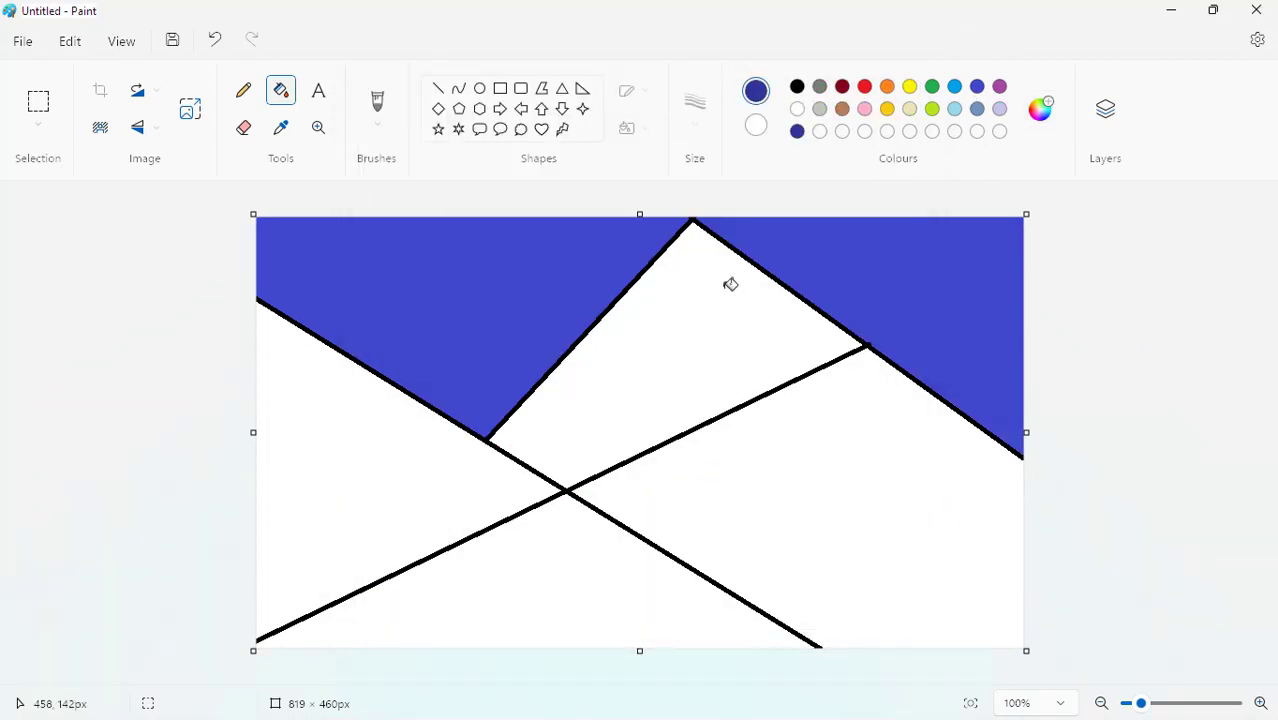
left_click(730, 284)
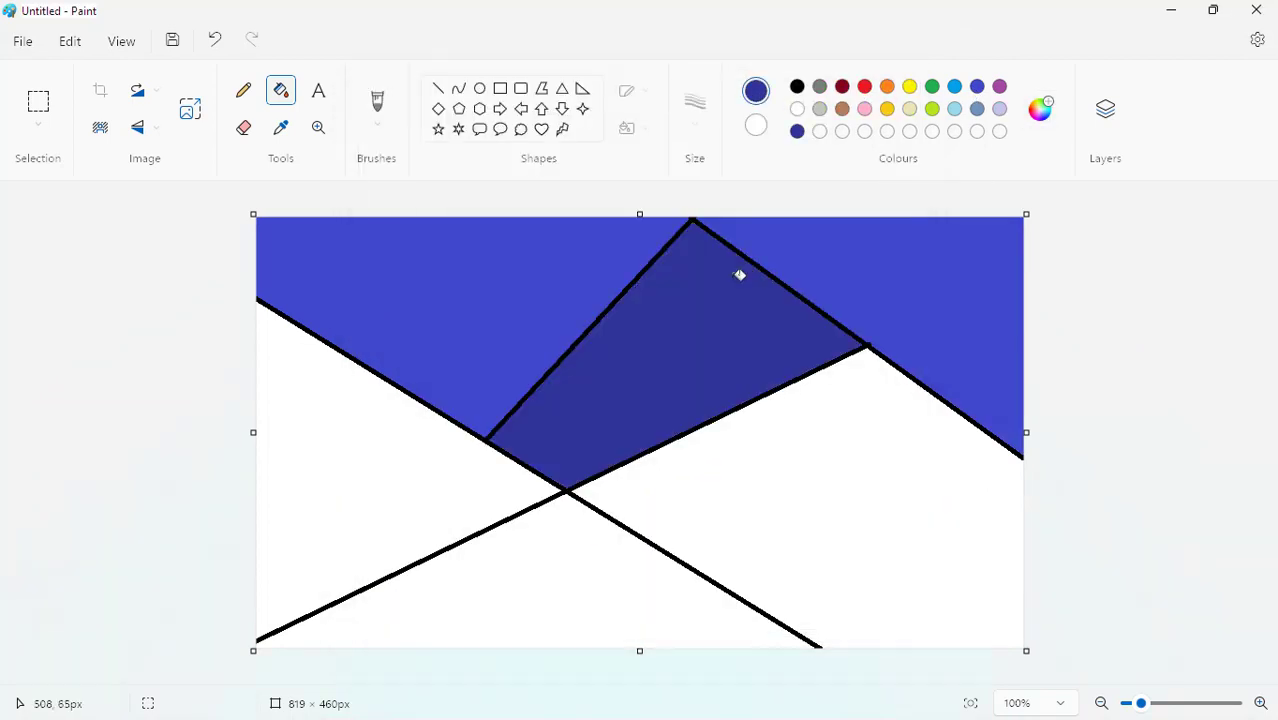
left_click(545, 220)
left_click(776, 237)
- Fill the central quadrilateral and bottom triangle with bright blue, and the left and right side regions with light blue
left_click(955, 87)
left_click(721, 344)
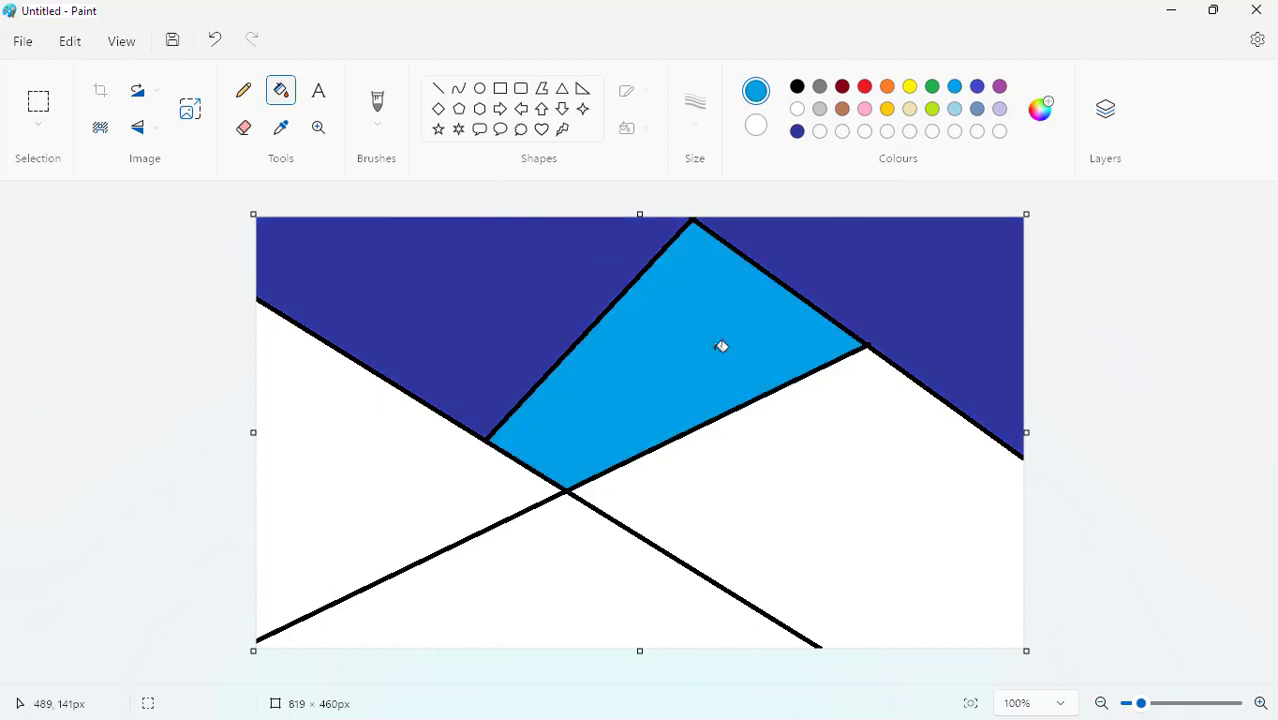
left_click(955, 106)
left_click(799, 429)
left_click(502, 483)
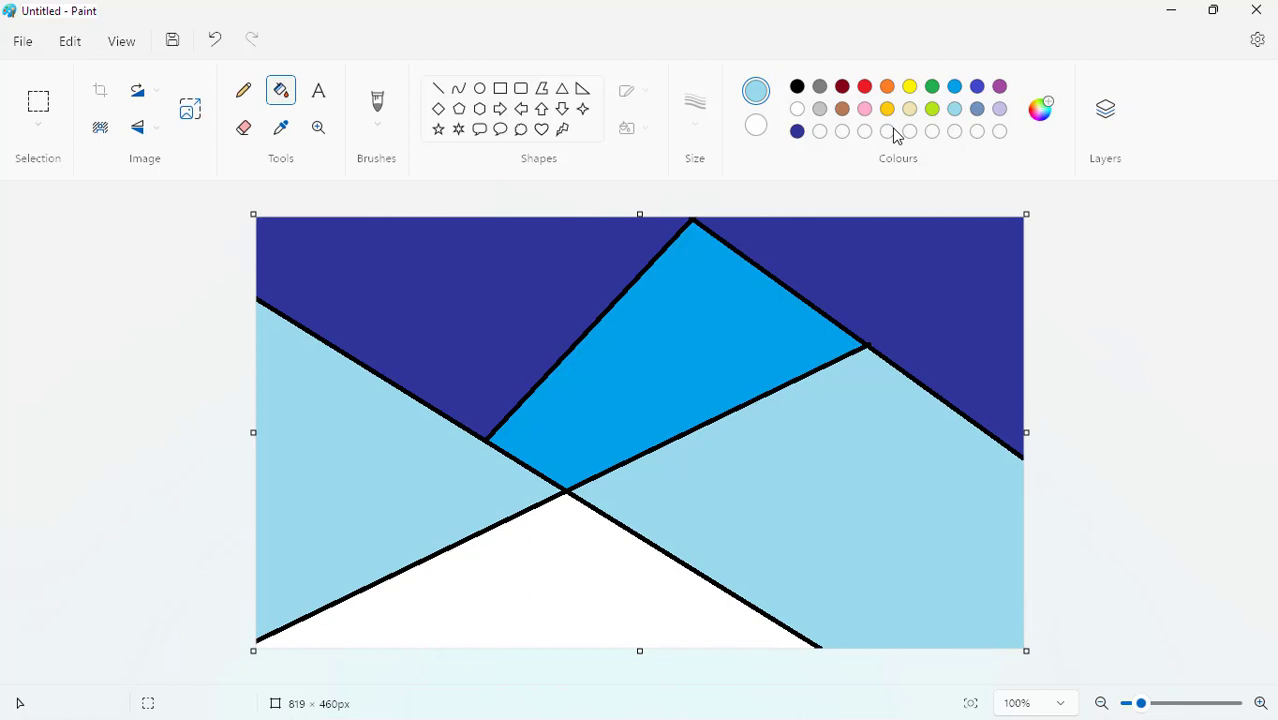
left_click(955, 87)
left_click(582, 565)
- Resize the image to 1 pixel wide without keeping the aspect ratio
left_click(191, 116)
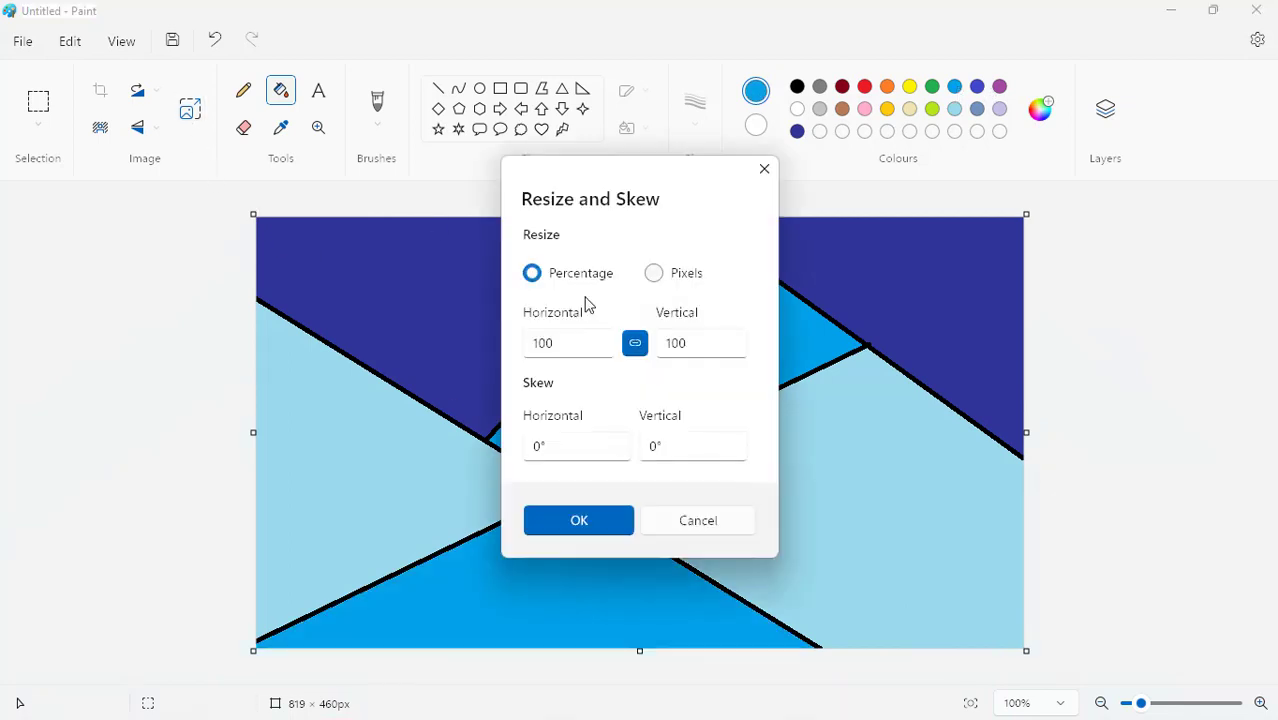
left_click(655, 275)
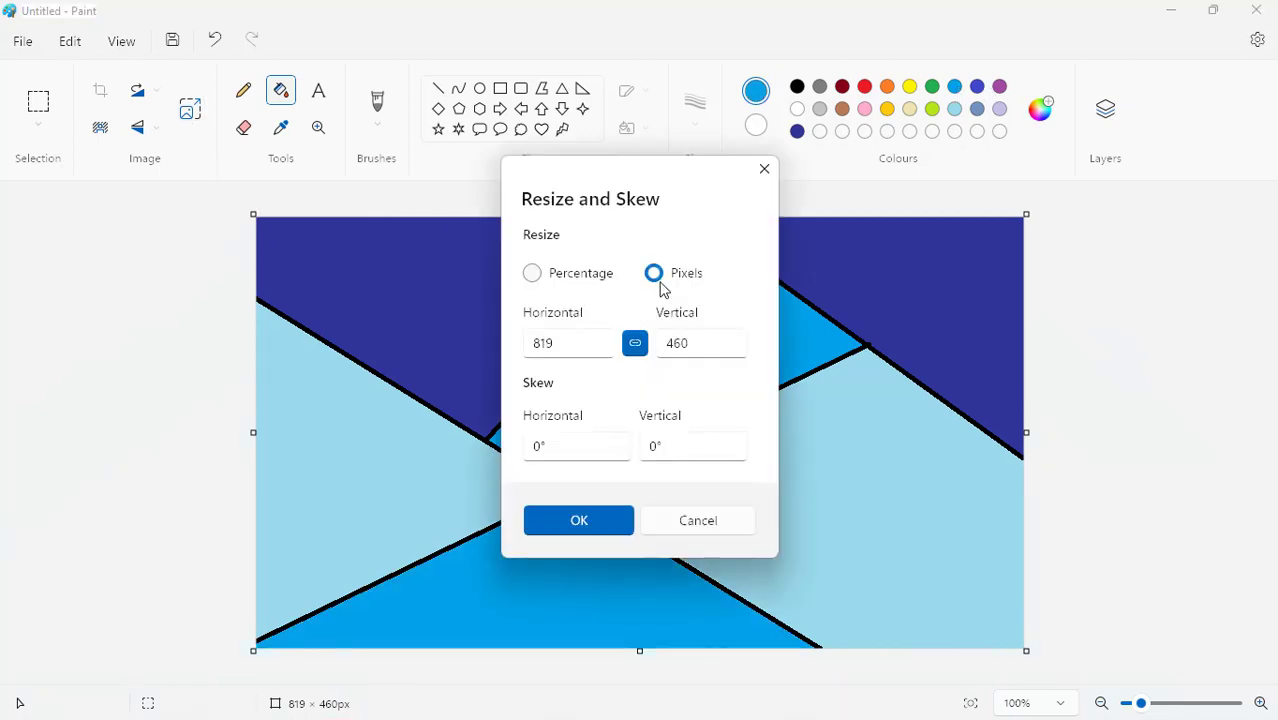
left_click(635, 343)
double_click(557, 352)
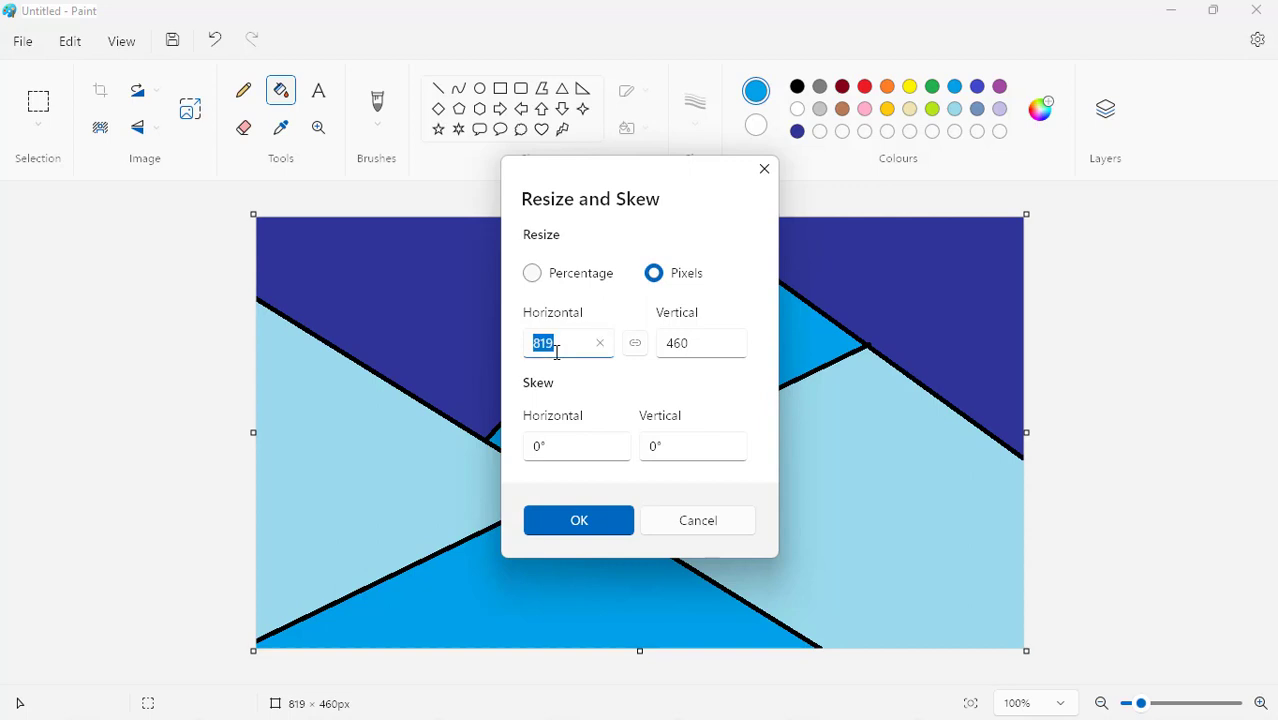
type("1")
left_click(573, 520)
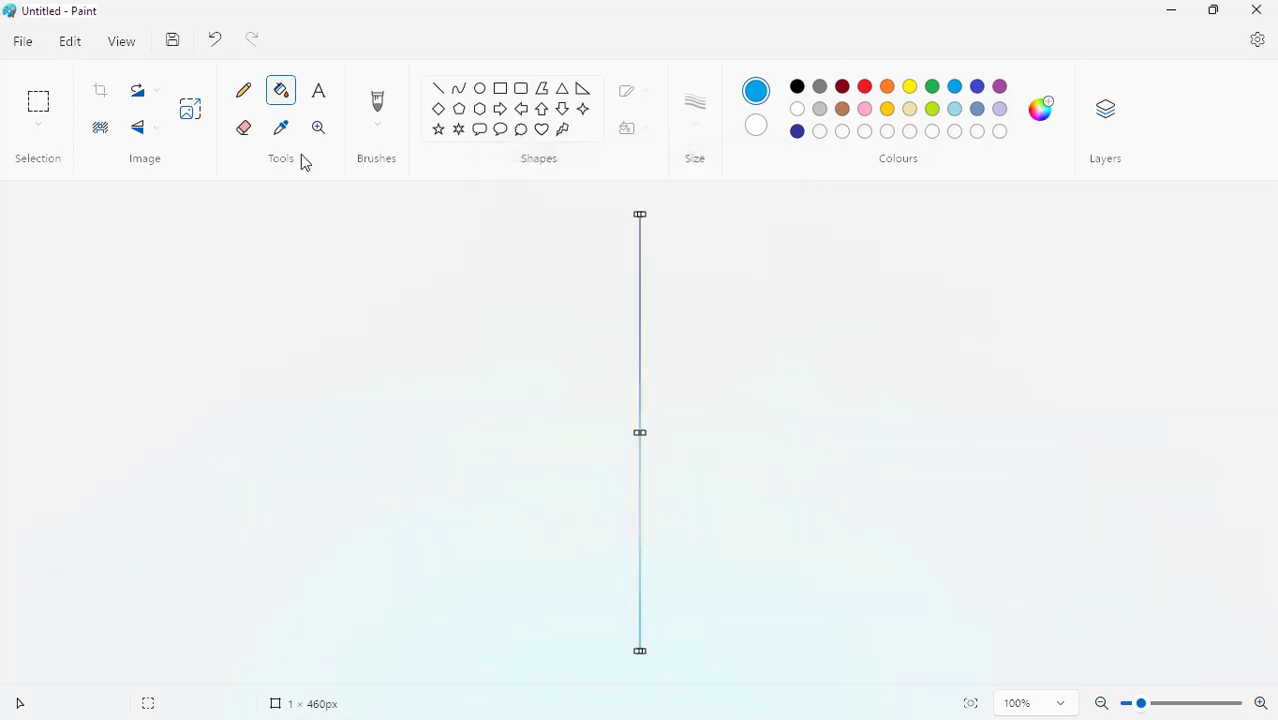
- Resize the image back to 819 pixels wide with the aspect ratio unlinked, stretching it into a gradient
left_click(192, 112)
left_click(655, 274)
double_click(595, 345)
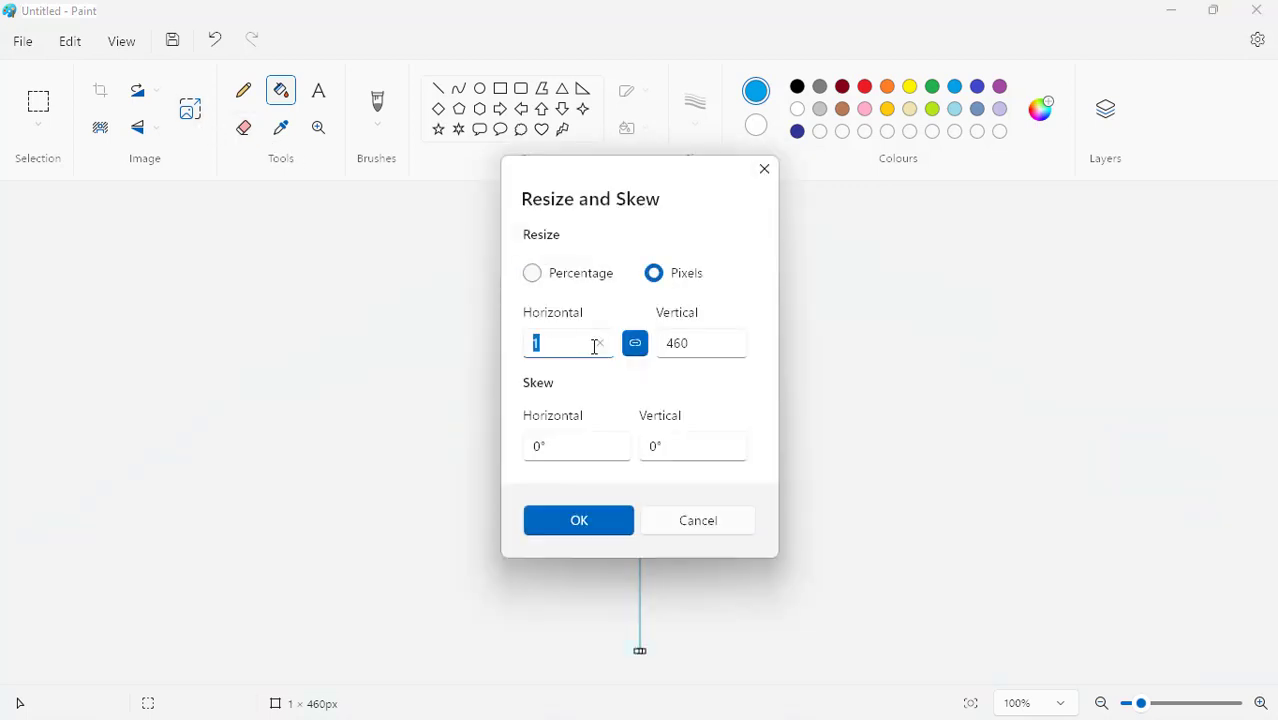
double_click(659, 351)
left_click(635, 343)
double_click(605, 345)
type("819")
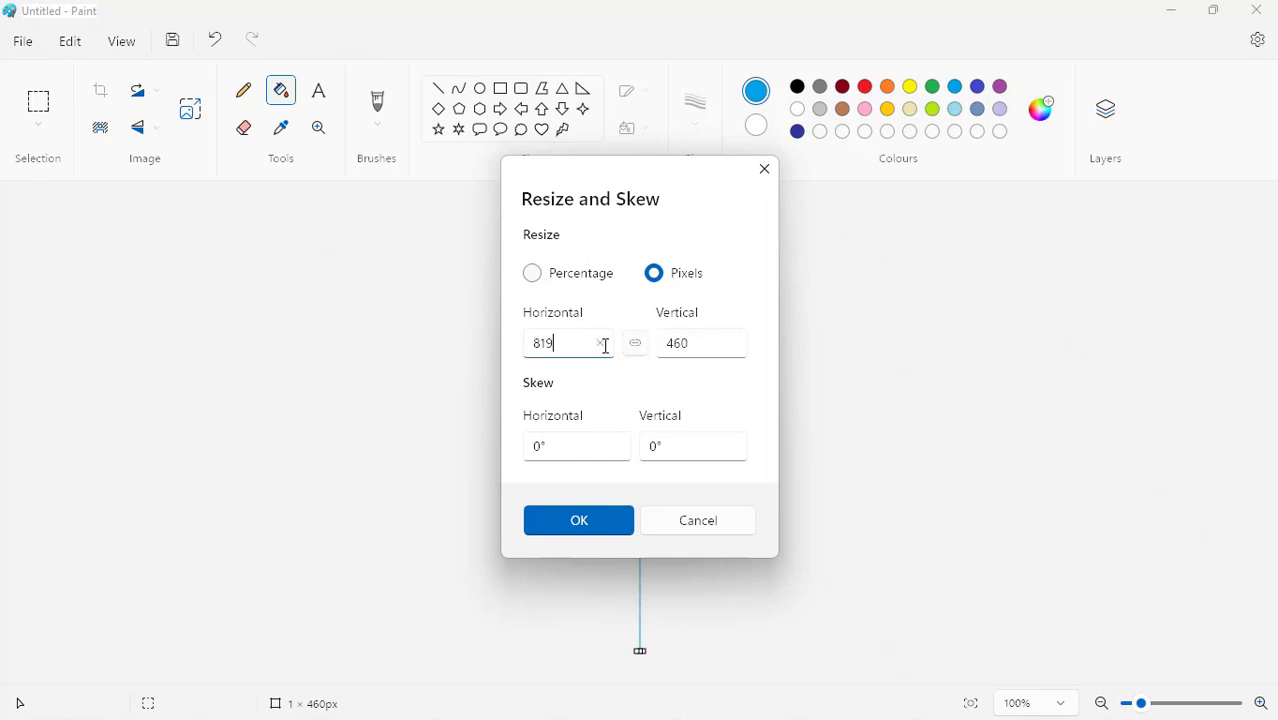
left_click(590, 530)
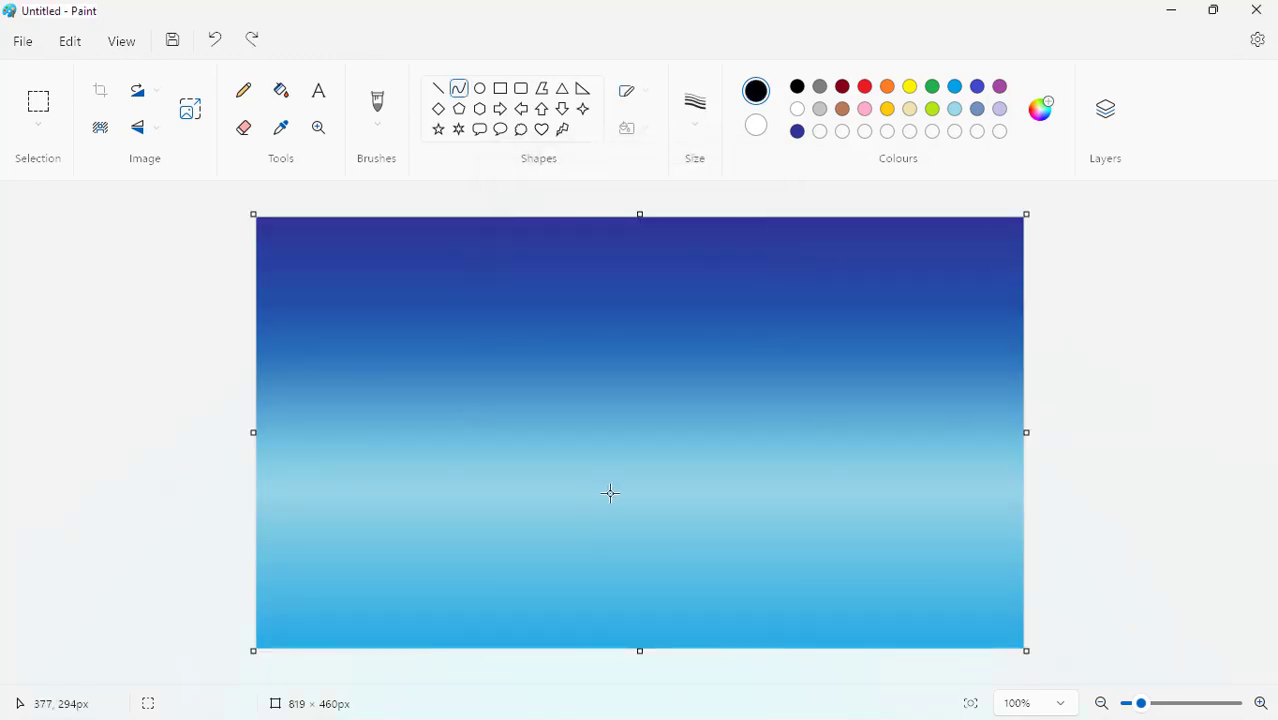
- Draw two black curves flaring outward to the bottom edge as the left and right sides of a tree trunk
left_click_drag(610, 490, 460, 652)
mouse_move(579, 528)
left_mouse_down()
mouse_move(599, 534)
mouse_move(528, 591)
mouse_move(556, 579)
mouse_move(590, 624)
left_mouse_up()
left_click(712, 530)
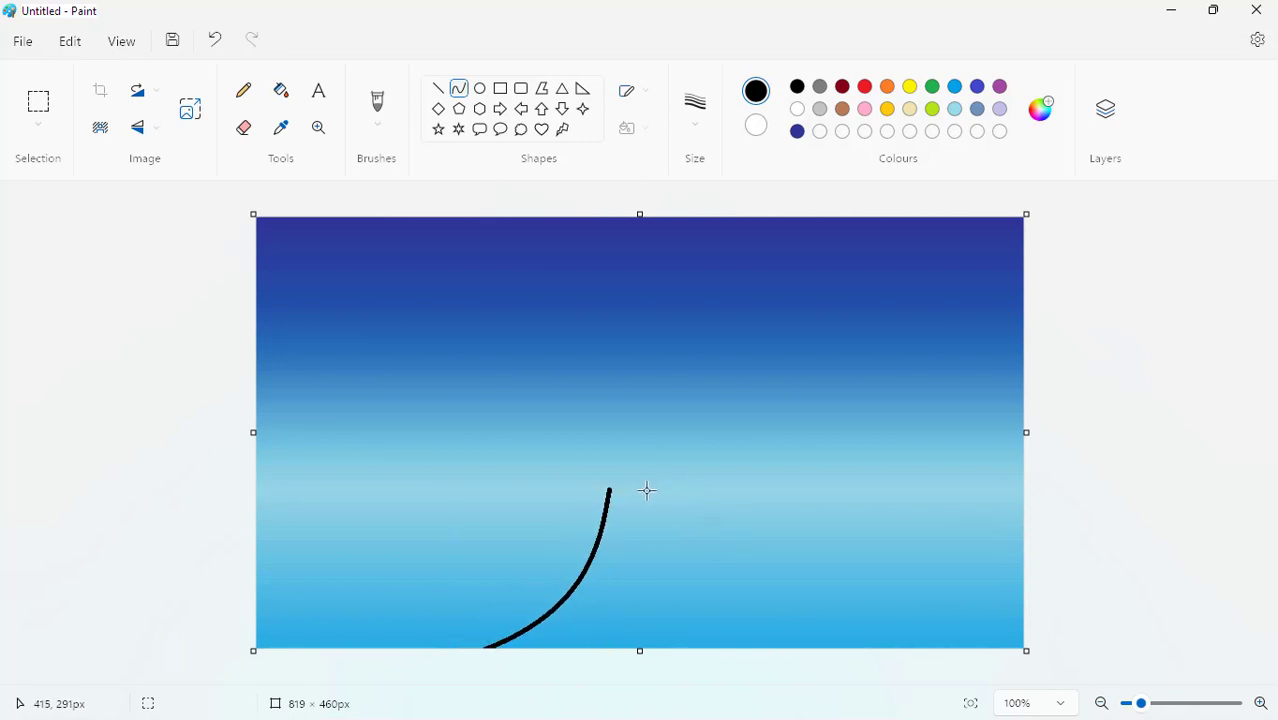
left_click_drag(655, 490, 777, 665)
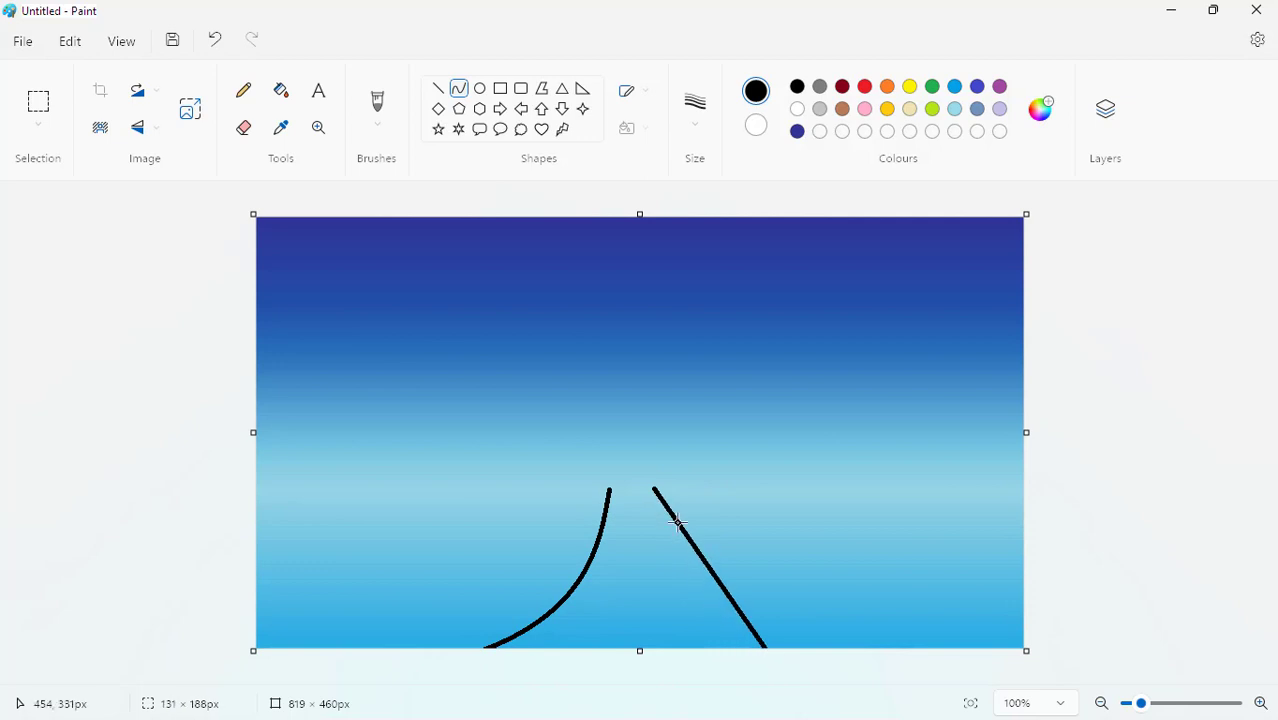
mouse_move(677, 521)
left_mouse_down()
mouse_move(662, 525)
mouse_move(702, 582)
mouse_move(662, 628)
left_mouse_up()
left_click(851, 503)
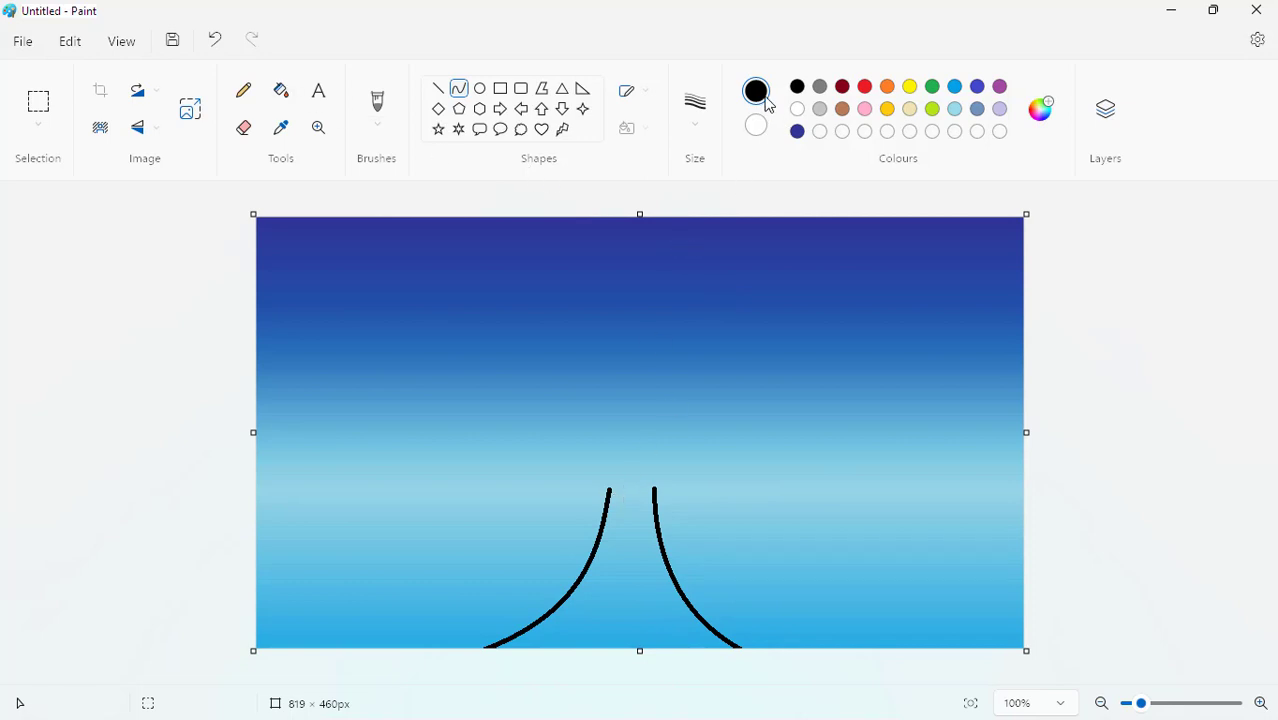
- Paint the area between the two trunk curves solid black with an 8 px brush
left_click(377, 108)
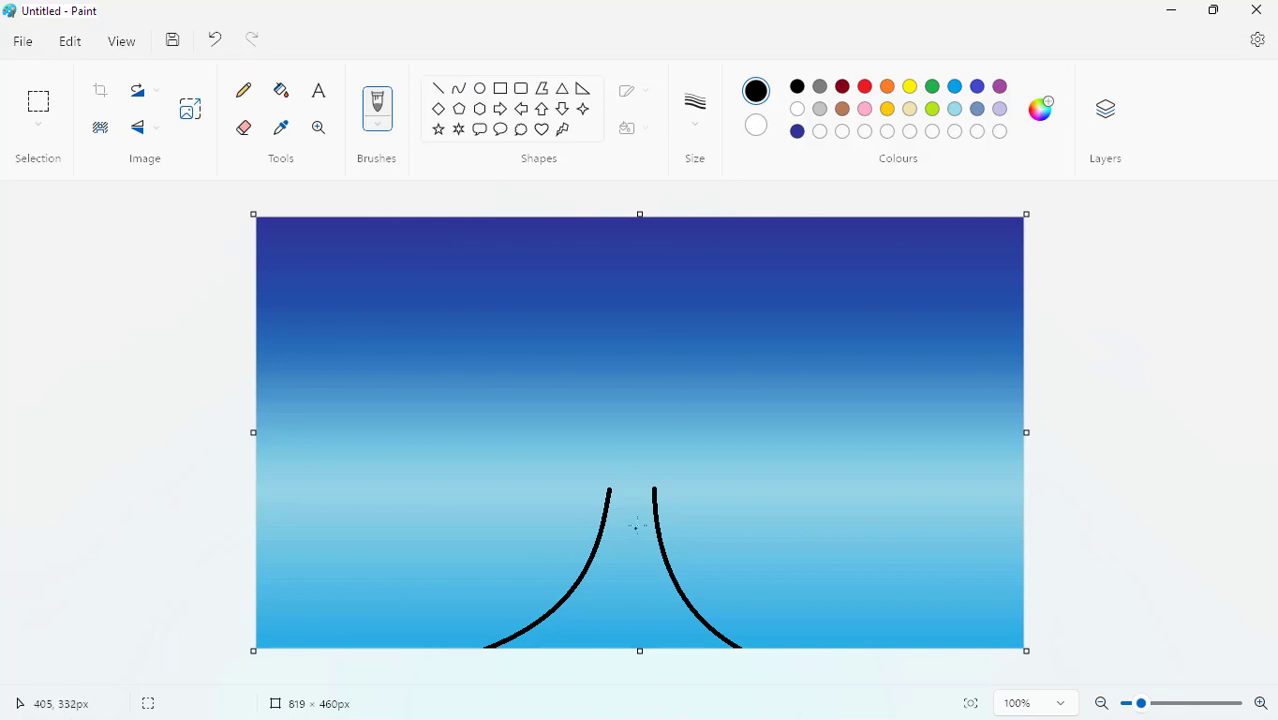
left_click_drag(626, 513, 589, 611)
left_click(695, 108)
left_click(709, 280)
mouse_move(621, 530)
left_mouse_down()
mouse_move(586, 609)
mouse_move(622, 553)
mouse_move(588, 649)
mouse_move(626, 591)
mouse_move(582, 634)
mouse_move(578, 593)
mouse_move(538, 641)
mouse_move(505, 651)
mouse_move(653, 632)
mouse_move(623, 562)
left_mouse_up()
mouse_move(604, 615)
left_mouse_down()
mouse_move(630, 585)
mouse_move(684, 622)
mouse_move(697, 672)
mouse_move(664, 602)
mouse_move(717, 636)
mouse_move(704, 624)
mouse_move(717, 648)
mouse_move(661, 580)
left_mouse_up()
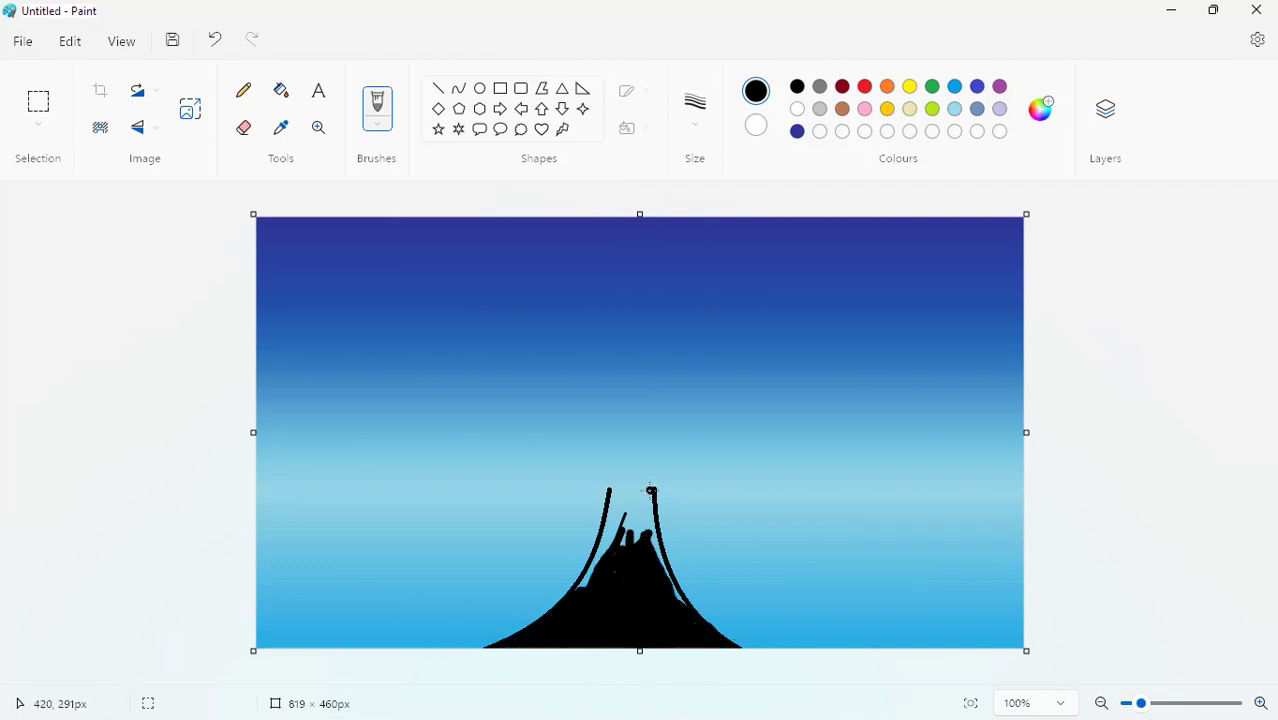
mouse_move(650, 490)
left_mouse_down()
mouse_move(613, 490)
mouse_move(657, 494)
mouse_move(613, 516)
mouse_move(576, 596)
mouse_move(616, 507)
mouse_move(621, 520)
mouse_move(640, 511)
mouse_move(644, 492)
mouse_move(676, 596)
left_mouse_up()
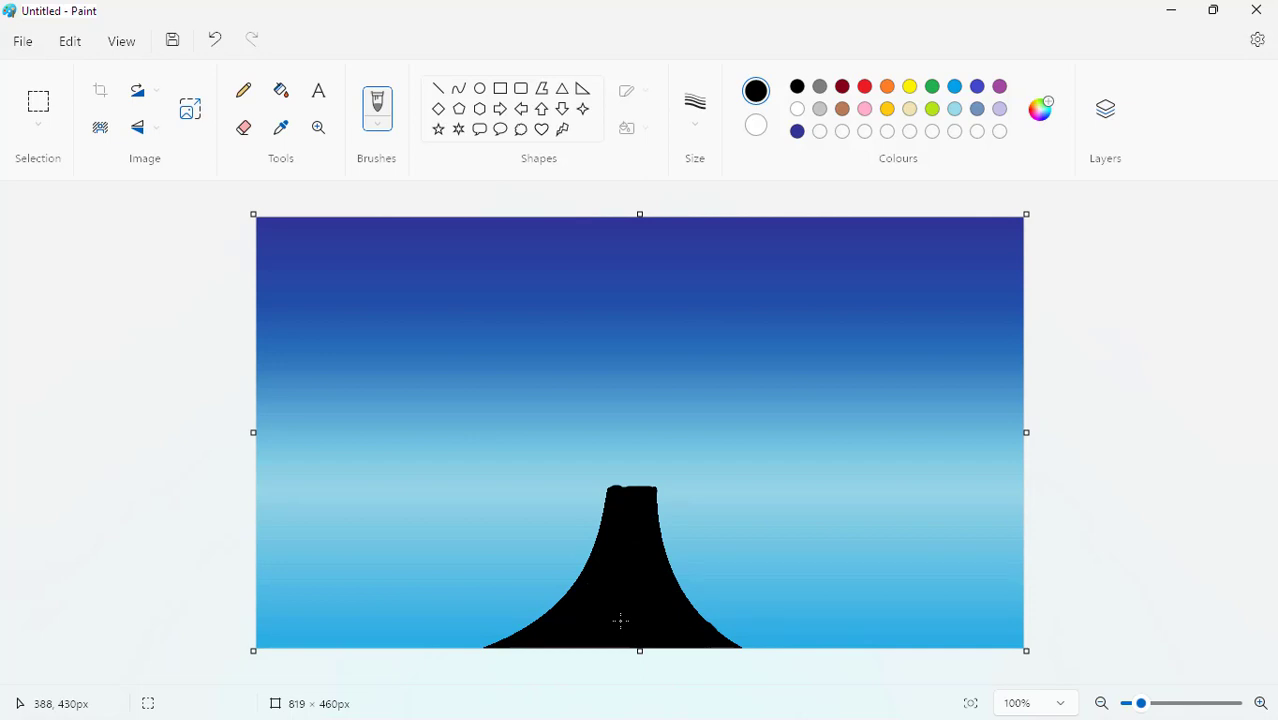
- Paint three long black branches from the trunk top, reaching the right edge, the left edge and the upper-left top edge
left_click_drag(648, 487, 700, 450)
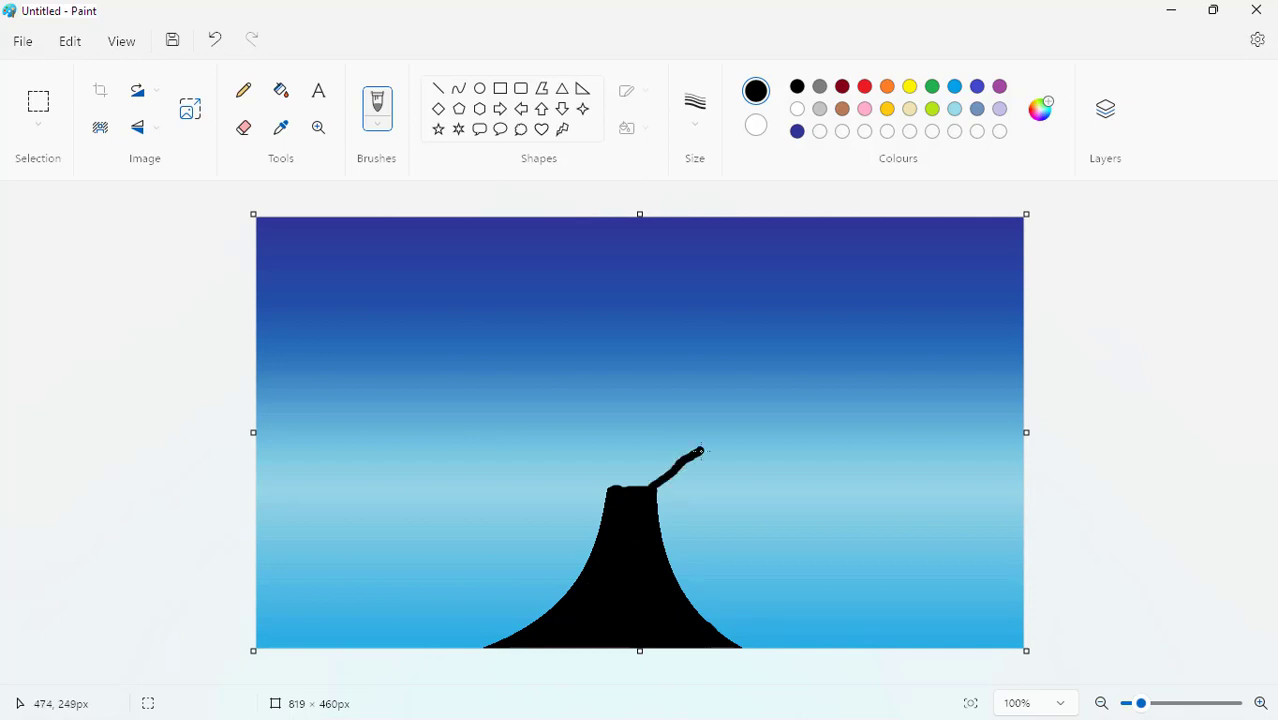
key("ctrl+z")
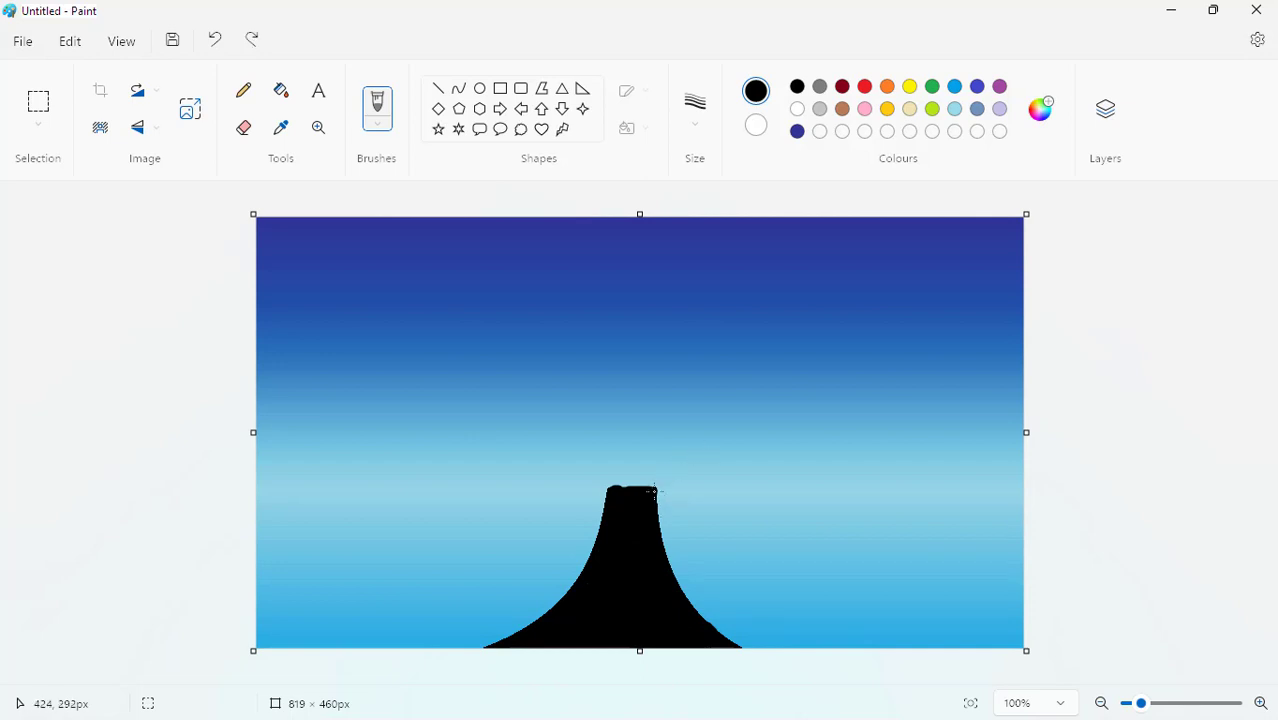
mouse_move(655, 492)
left_mouse_down()
mouse_move(707, 420)
mouse_move(752, 396)
mouse_move(858, 397)
mouse_move(955, 418)
mouse_move(1061, 398)
left_mouse_up()
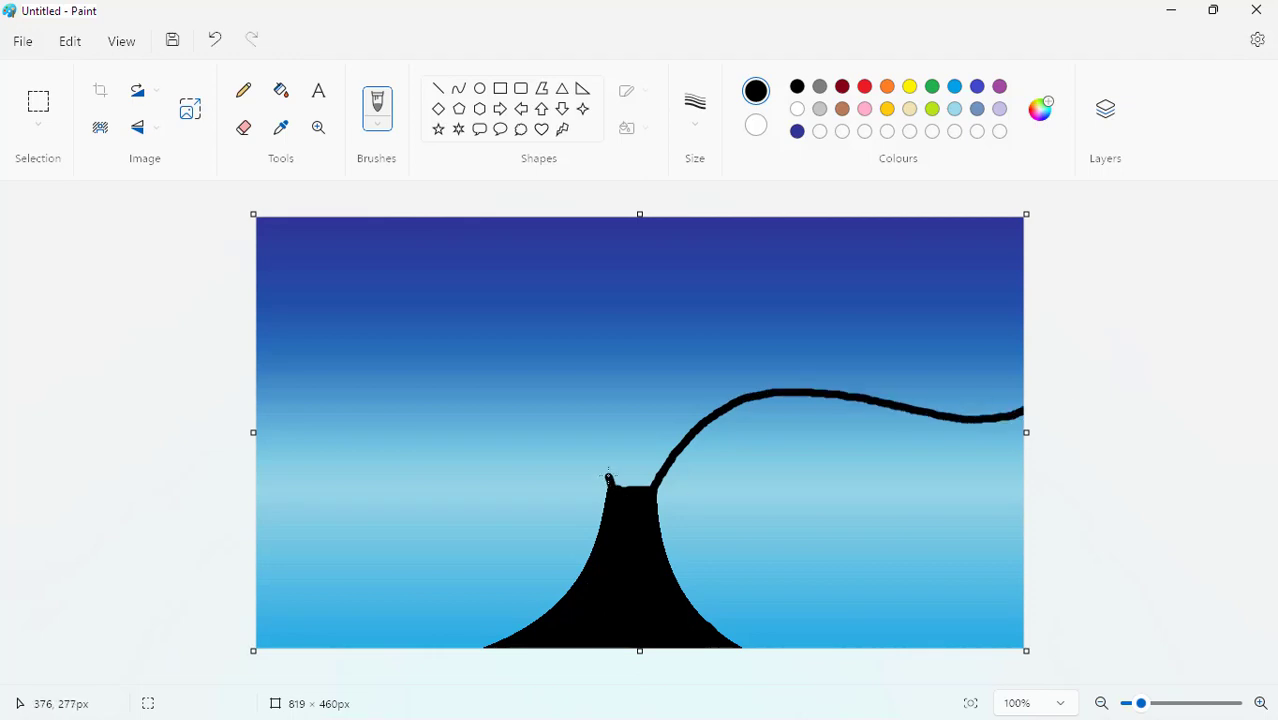
mouse_move(608, 478)
left_mouse_down()
mouse_move(566, 428)
mouse_move(507, 415)
mouse_move(419, 451)
mouse_move(321, 535)
mouse_move(186, 580)
left_mouse_up()
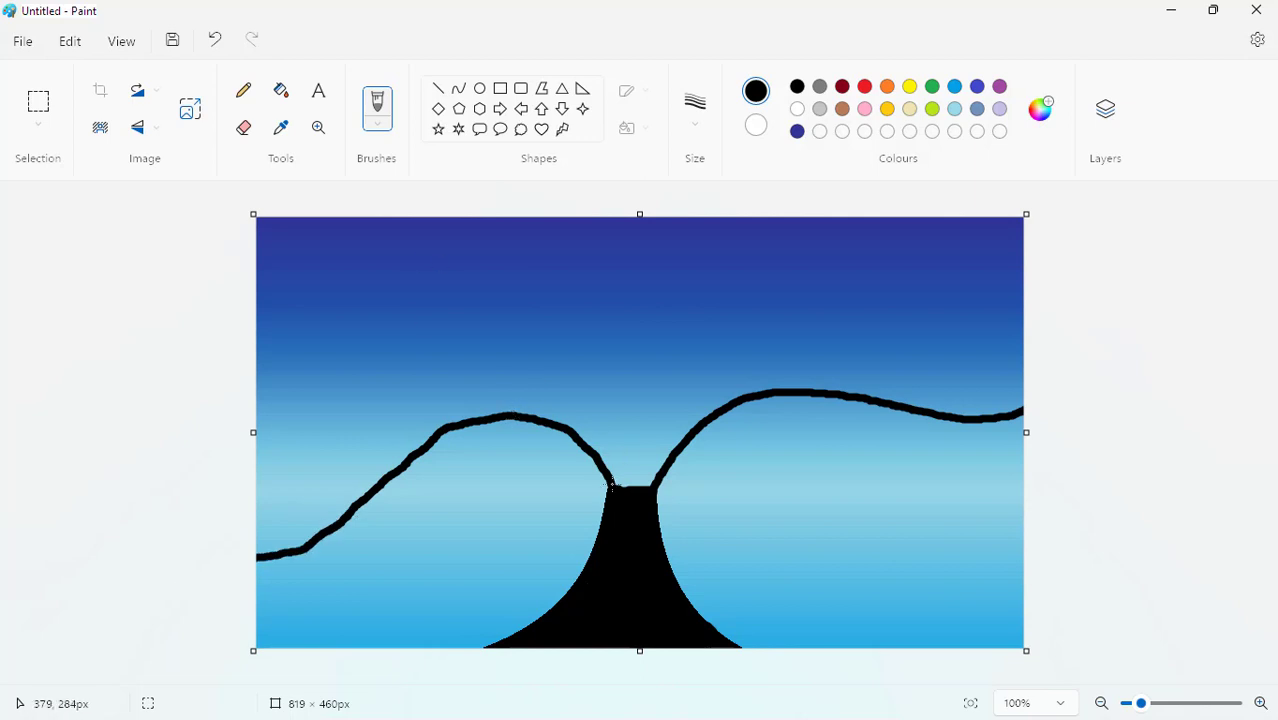
mouse_move(612, 485)
left_mouse_down()
mouse_move(530, 397)
mouse_move(476, 377)
mouse_move(431, 338)
mouse_move(384, 270)
mouse_move(369, 216)
left_mouse_up()
left_click(628, 350)
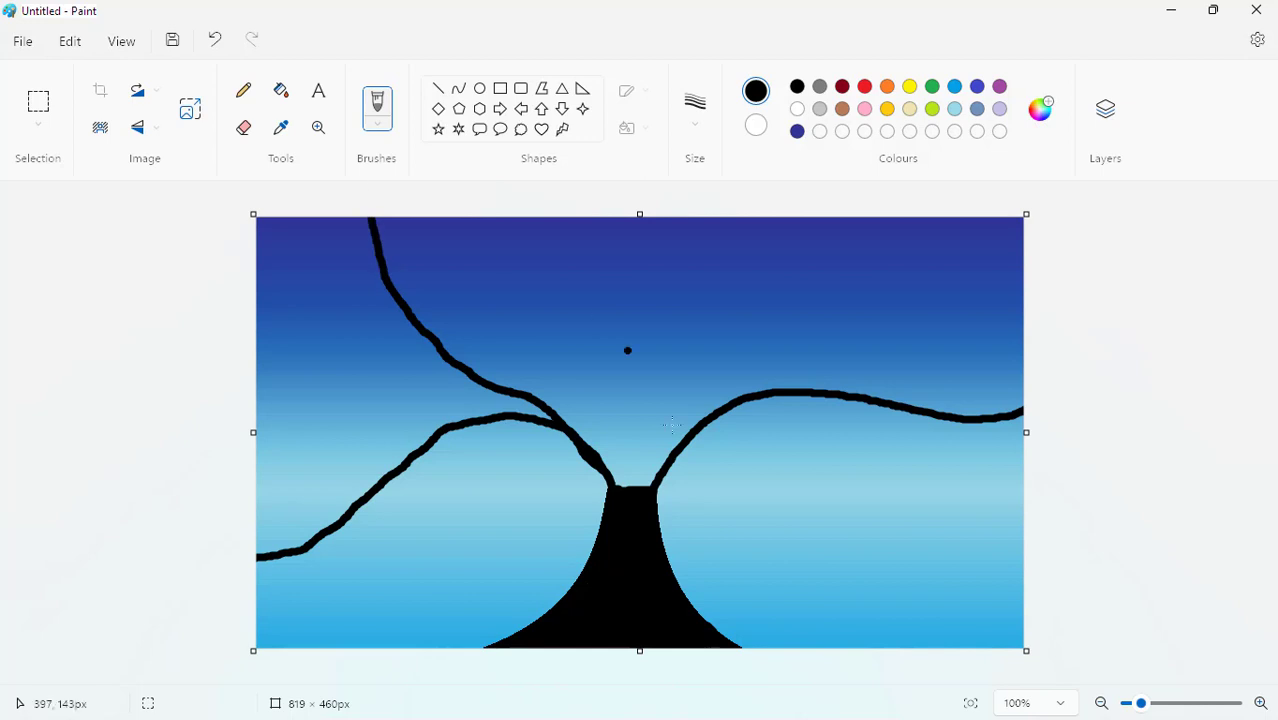
- Paint three more black branches rising from the trunk to the top edge and thicken the branch bases
left_click_drag(668, 455, 771, 257)
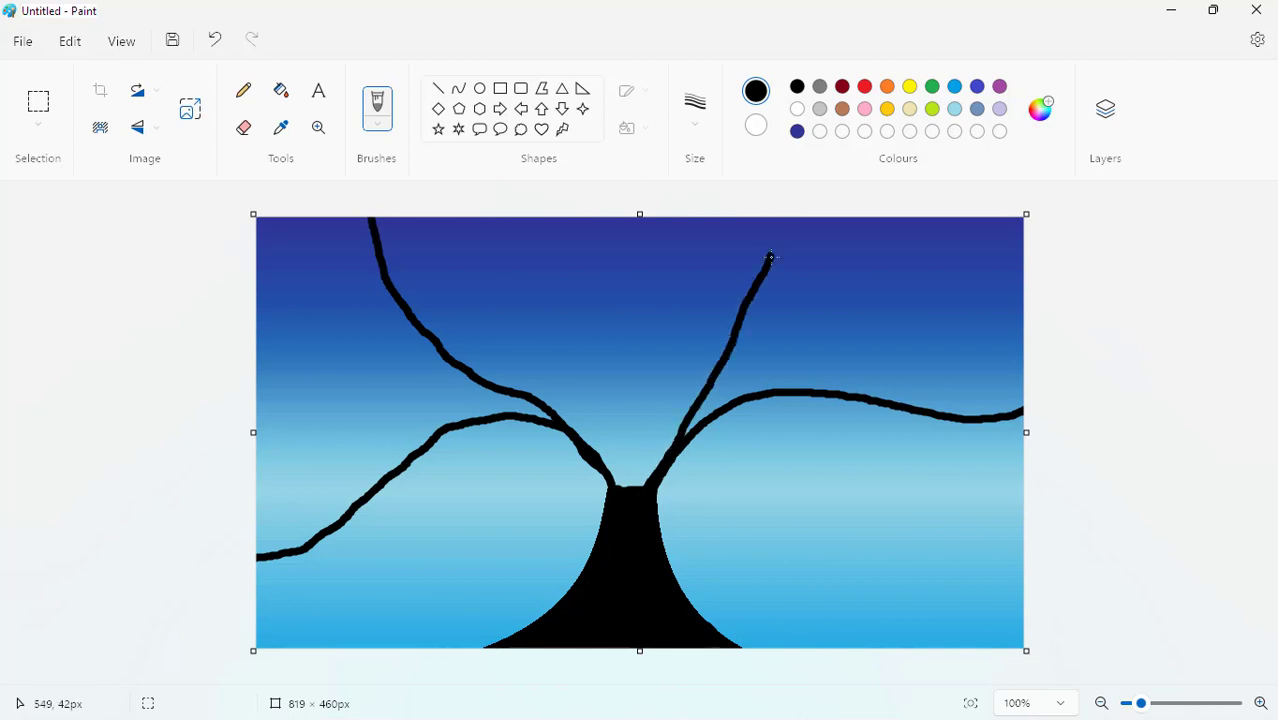
mouse_move(619, 491)
left_mouse_down()
mouse_move(562, 283)
mouse_move(567, 217)
left_mouse_up()
left_click(606, 318)
mouse_move(631, 493)
left_mouse_down()
mouse_move(641, 410)
mouse_move(680, 304)
mouse_move(755, 168)
left_mouse_up()
mouse_move(572, 420)
left_mouse_down()
mouse_move(645, 432)
mouse_move(698, 422)
mouse_move(650, 368)
mouse_move(673, 331)
left_mouse_up()
mouse_move(569, 310)
left_mouse_down()
mouse_move(601, 429)
mouse_move(571, 318)
left_mouse_up()
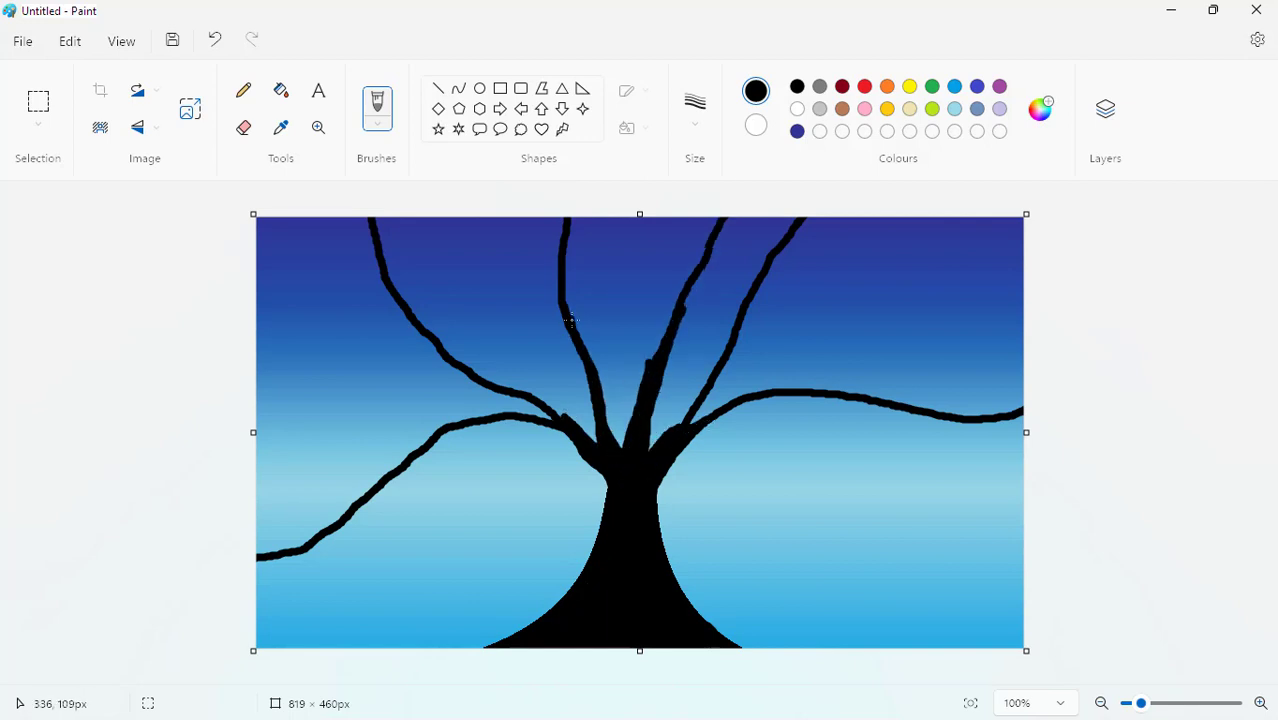
- Thicken the left branches and add an upper-left branch, a short hooked branch left of the trunk and a lower-right branch
mouse_move(523, 392)
left_mouse_down()
mouse_move(501, 311)
mouse_move(444, 349)
mouse_move(422, 326)
left_mouse_up()
mouse_move(548, 420)
left_mouse_down()
mouse_move(458, 422)
mouse_move(384, 488)
mouse_move(470, 425)
mouse_move(571, 435)
mouse_move(444, 429)
mouse_move(348, 513)
left_mouse_up()
mouse_move(505, 315)
left_mouse_down()
mouse_move(510, 244)
mouse_move(483, 306)
mouse_move(590, 480)
mouse_move(554, 505)
mouse_move(581, 434)
mouse_move(867, 433)
left_mouse_up()
left_click_drag(703, 453, 794, 463)
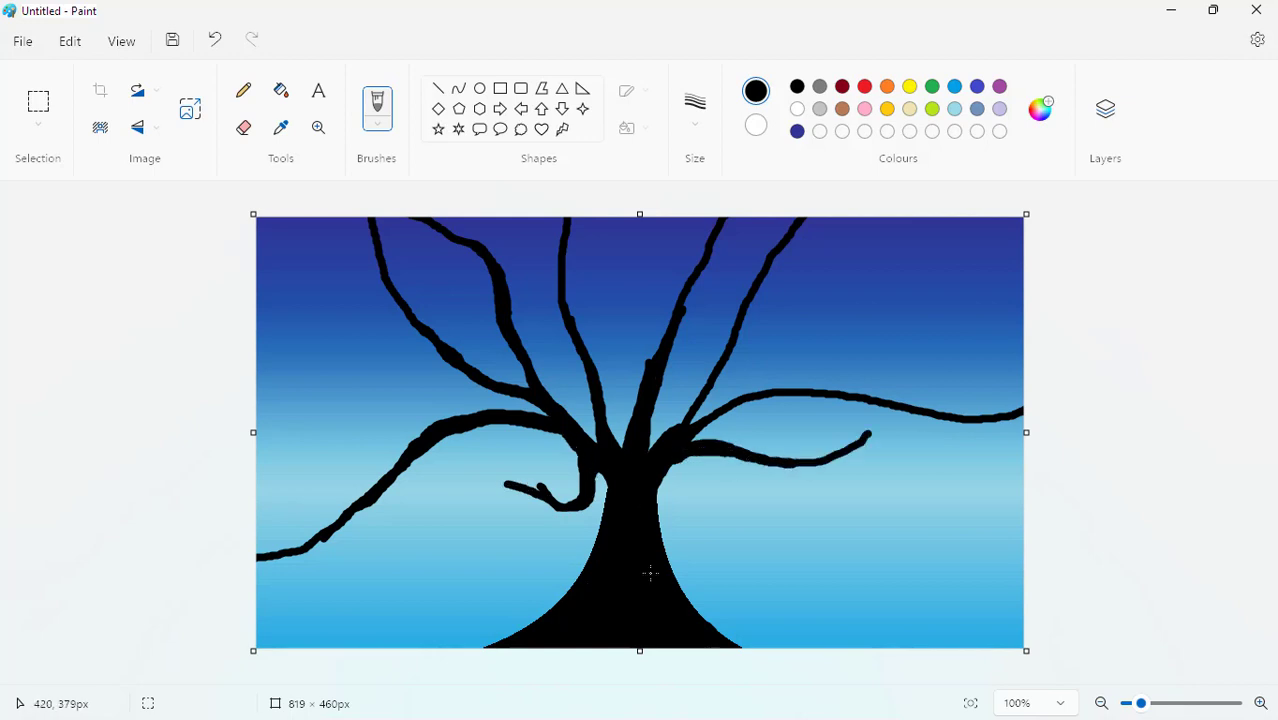
- Paint thin black twigs on the tree's right-hand branches with a 5 px brush
left_click(685, 112)
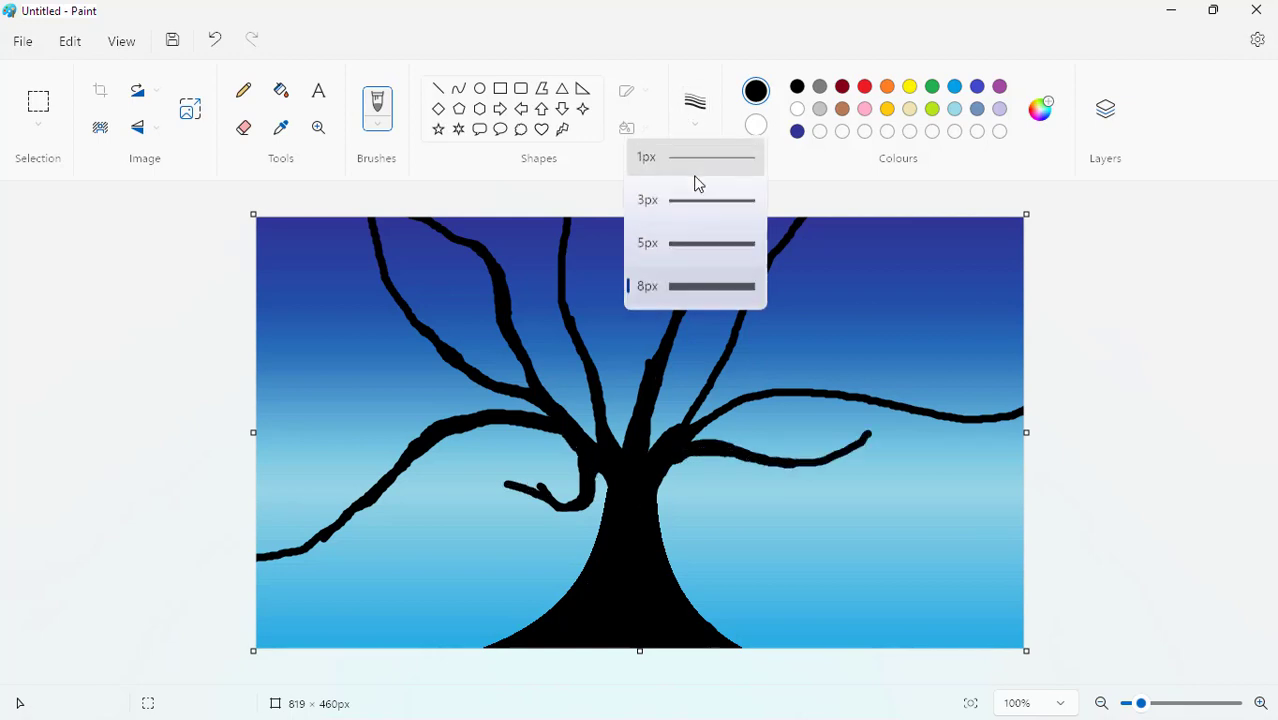
left_click(697, 250)
left_click_drag(684, 301, 723, 261)
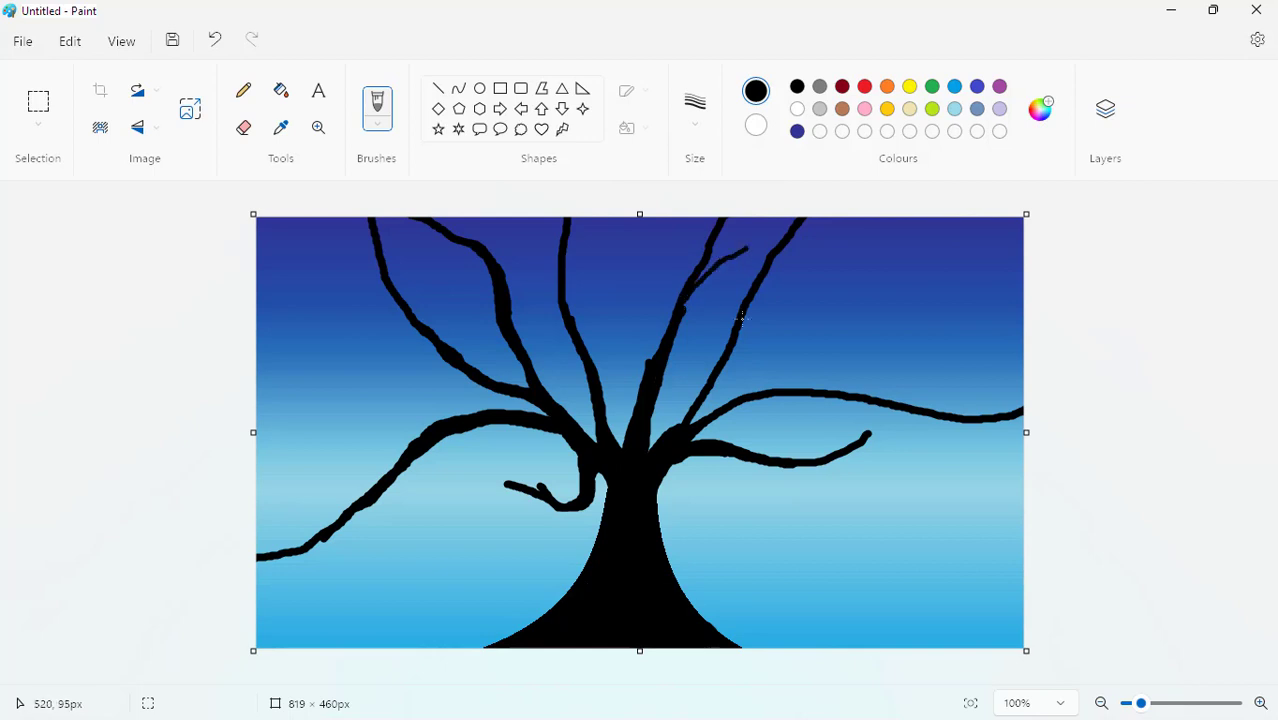
left_click_drag(744, 322, 820, 251)
left_click_drag(710, 385, 722, 290)
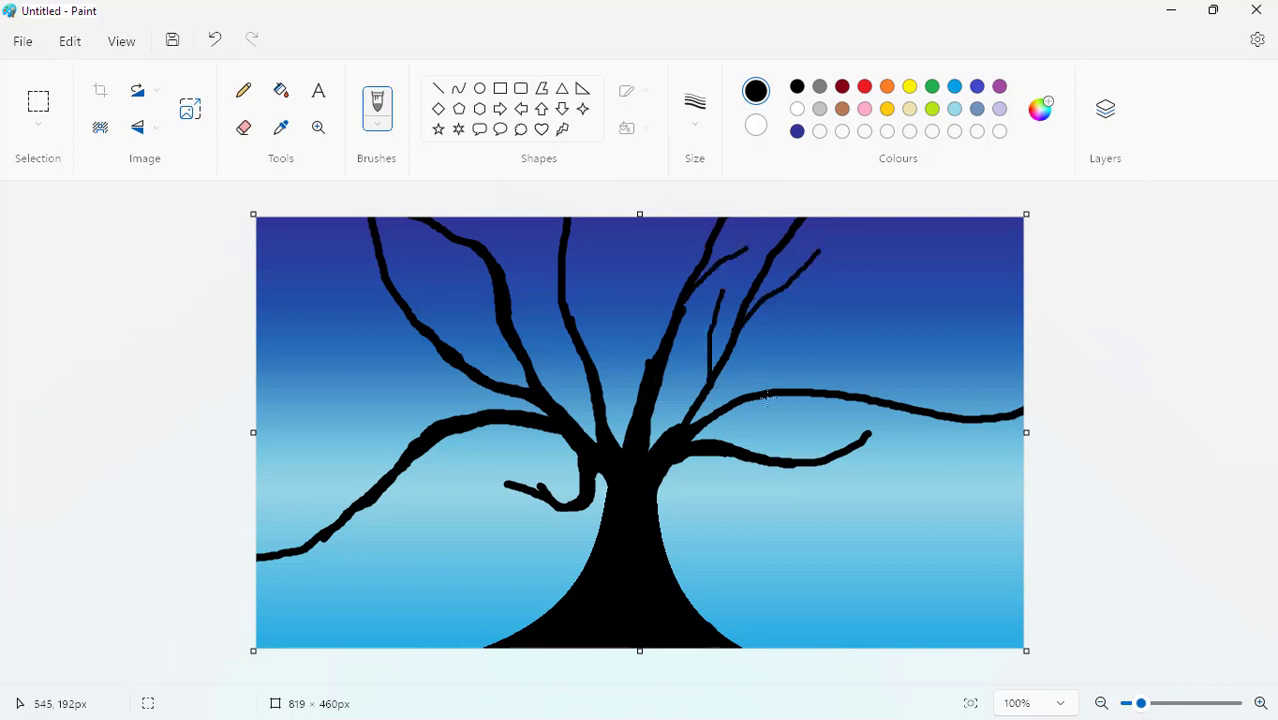
left_click_drag(770, 384, 877, 344)
left_click_drag(886, 408, 984, 485)
left_click_drag(930, 408, 997, 372)
left_click_drag(770, 462, 845, 523)
- Add thin black twigs along the tree's central upper branches
left_click_drag(592, 366, 614, 259)
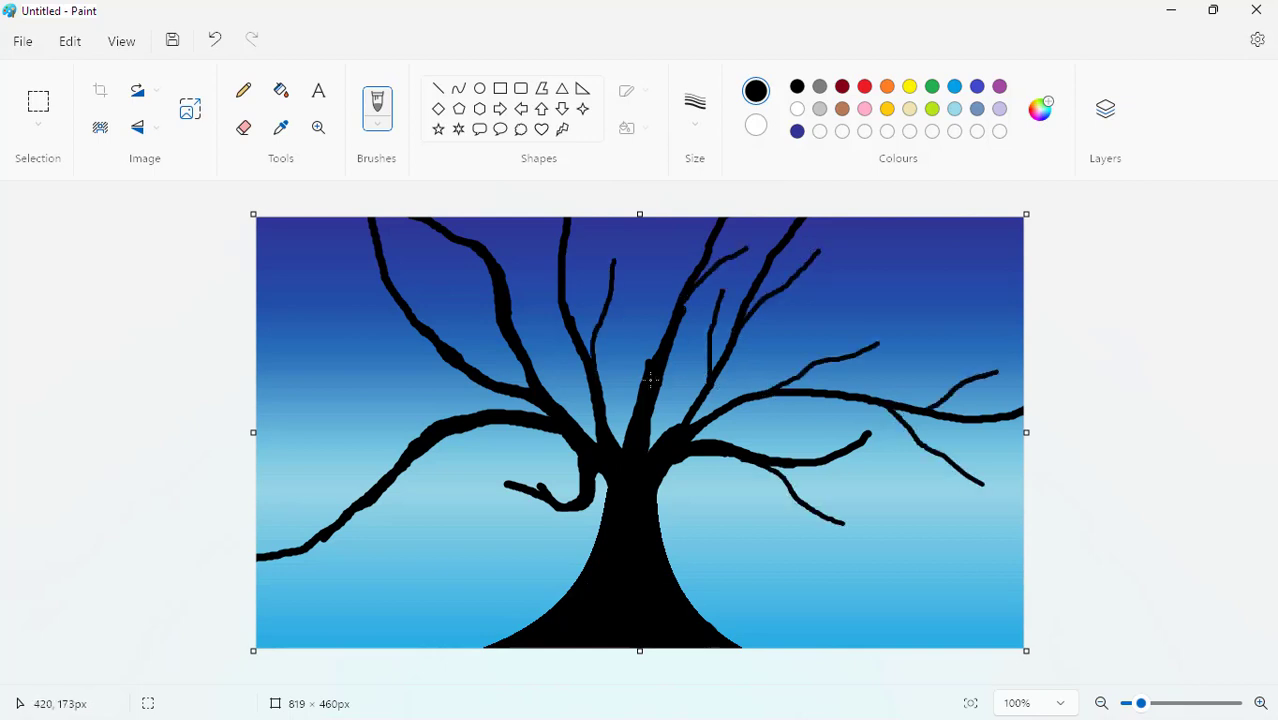
left_click_drag(654, 360, 636, 273)
left_click_drag(694, 274, 683, 218)
left_click_drag(558, 302, 490, 218)
left_click_drag(566, 262, 600, 218)
left_click_drag(590, 390, 536, 318)
left_click_drag(512, 300, 519, 271)
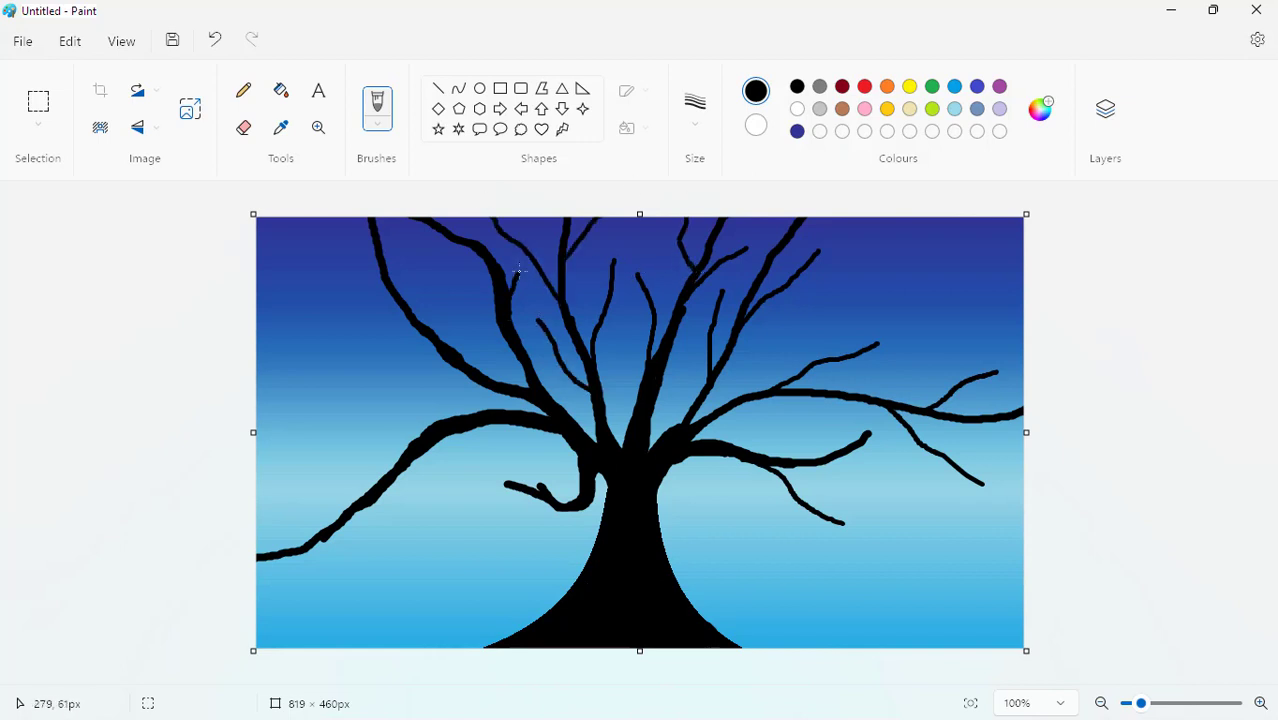
- Add thin black twigs to the tree's upper-left branches
left_click_drag(501, 325, 424, 270)
left_click_drag(436, 350, 280, 315)
left_click_drag(396, 306, 380, 292)
mouse_move(382, 296)
left_mouse_down()
mouse_move(289, 223)
mouse_move(408, 237)
left_mouse_up()
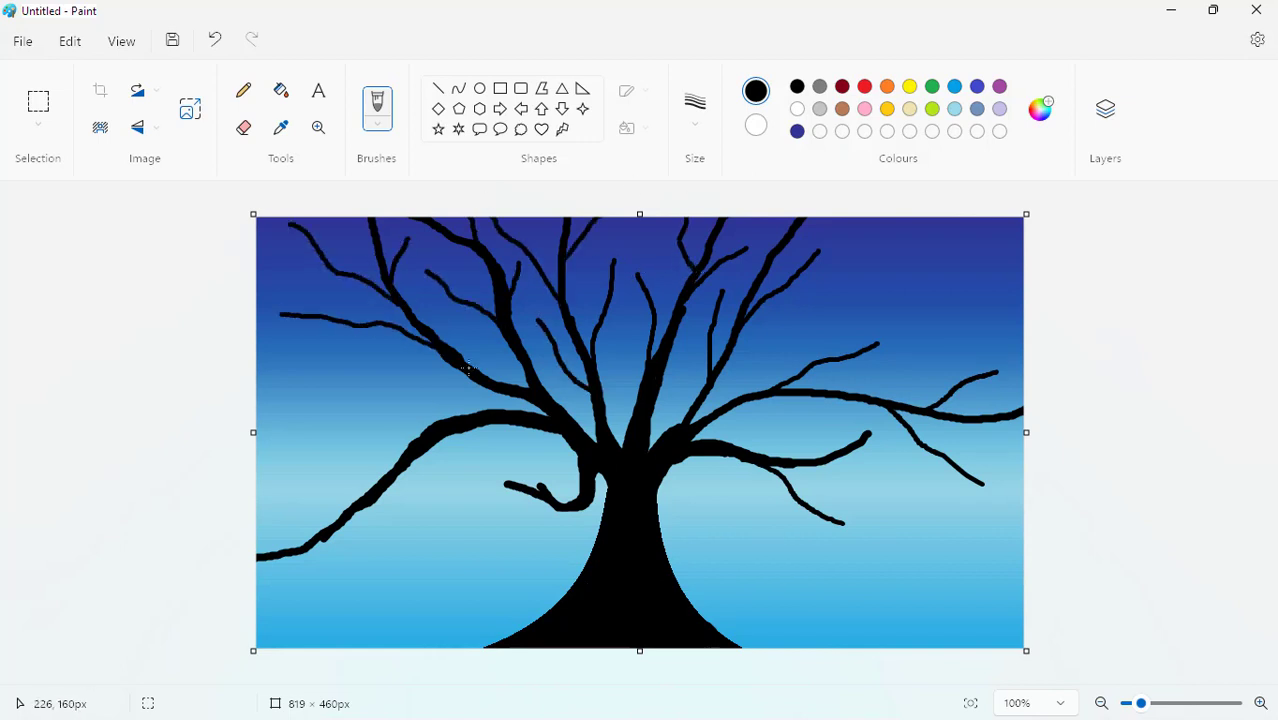
left_click_drag(468, 368, 432, 303)
- Add thin black twigs above and below the long lower-left branch
left_click_drag(498, 410, 388, 393)
left_click_drag(455, 434, 424, 514)
left_click_drag(400, 457, 292, 467)
mouse_move(382, 497)
left_mouse_down()
mouse_move(288, 515)
mouse_move(292, 646)
left_mouse_up()
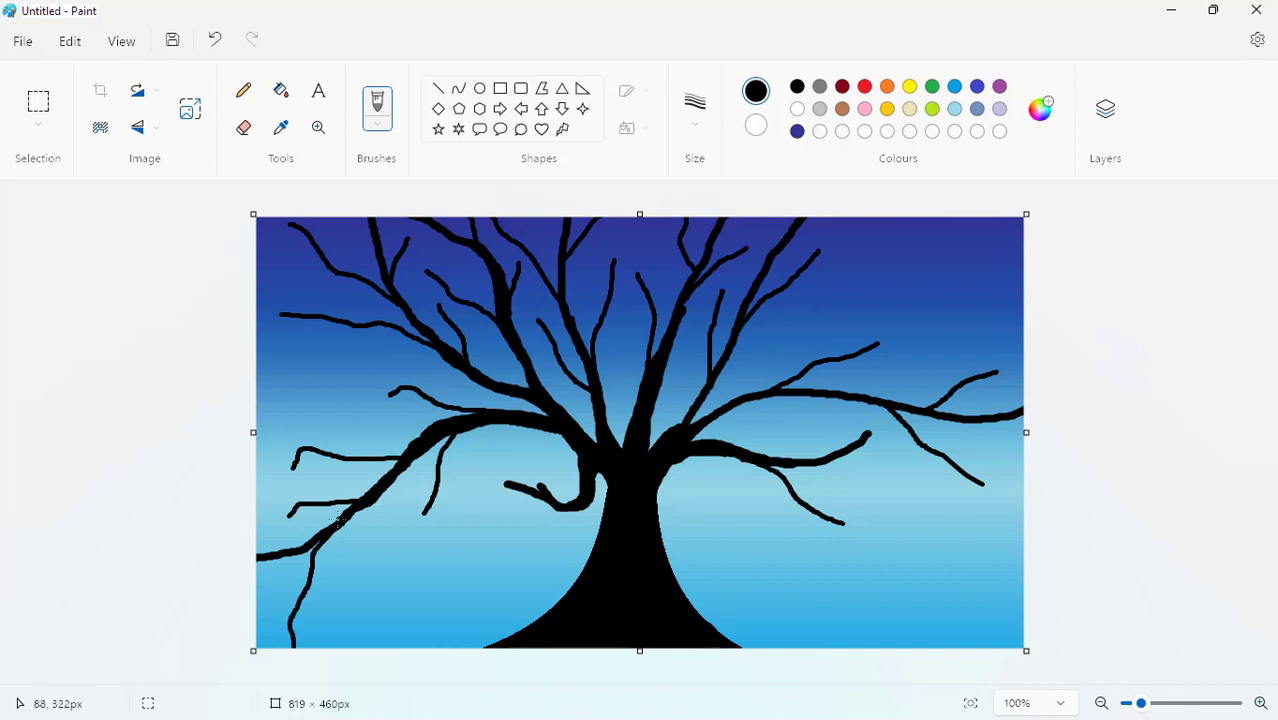
- Paint three more black twigs on the tree's long right-hand branches, two hanging below them and one rising above
left_click_drag(820, 462, 898, 487)
left_click_drag(948, 422, 1022, 462)
left_click_drag(862, 397, 957, 324)
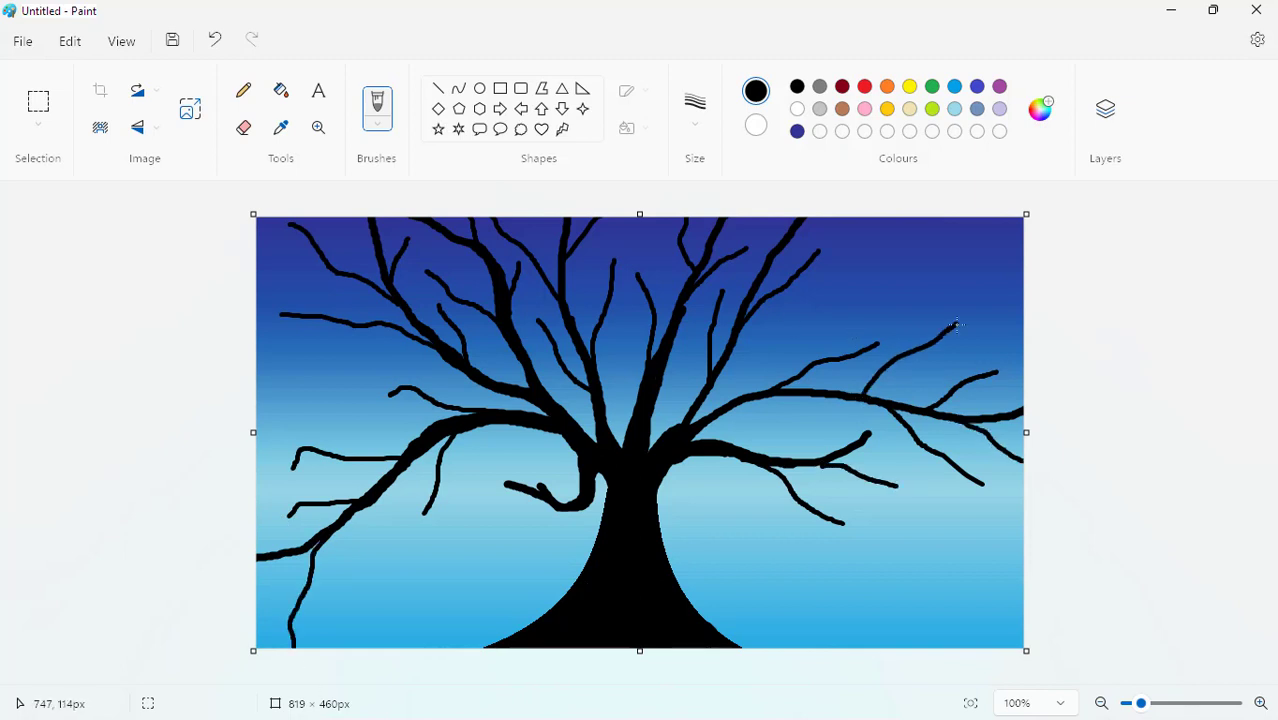
- With a thinner black brush, paint fine offshoots along the tree's right-hand branches and twigs
left_click(684, 117)
left_click(707, 160)
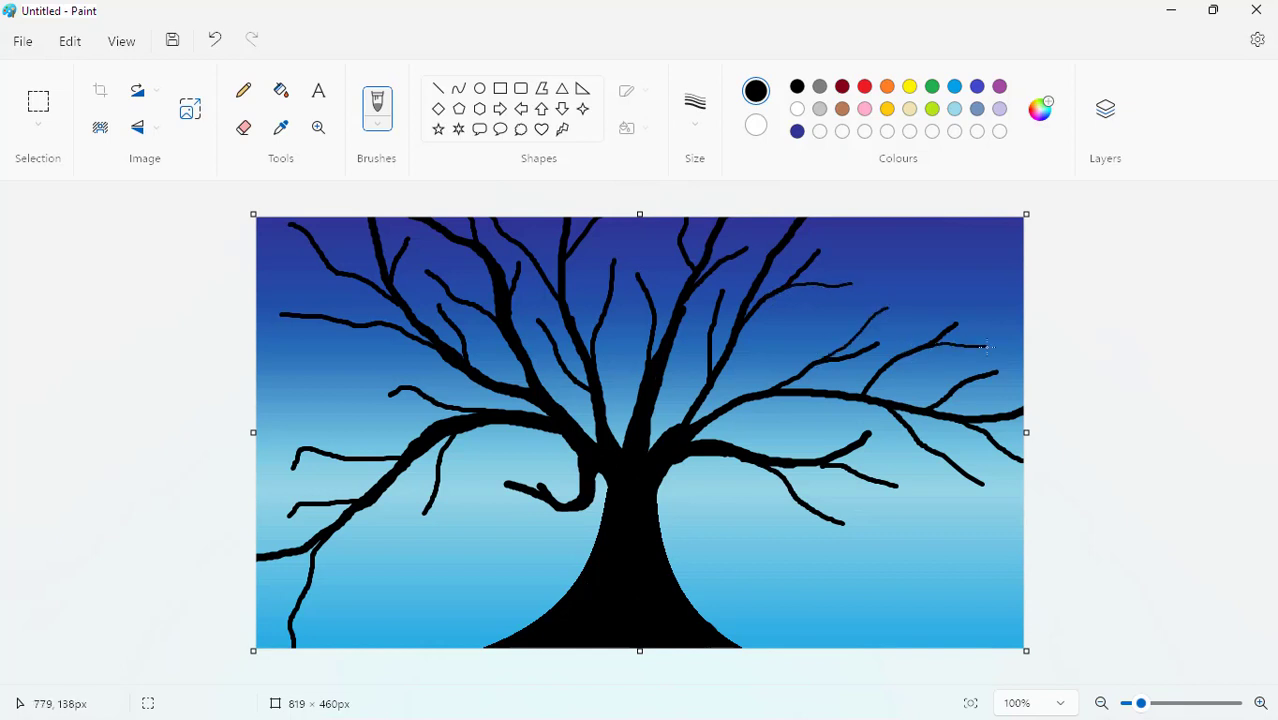
left_click_drag(992, 458, 1004, 474)
left_click_drag(922, 447, 947, 507)
mouse_move(852, 471)
left_mouse_down()
mouse_move(871, 515)
mouse_move(854, 421)
left_mouse_up()
left_click_drag(806, 507, 814, 555)
left_click_drag(748, 449, 842, 419)
left_click_drag(891, 359, 924, 318)
- Add fine black offshoots to the tree's upper-right and upper-central branches
left_click_drag(773, 252, 776, 218)
left_click_drag(733, 346, 831, 310)
left_click_drag(692, 291, 741, 268)
left_click_drag(714, 243, 752, 220)
left_click_drag(692, 266, 636, 244)
left_click_drag(656, 312, 673, 279)
left_click_drag(662, 380, 706, 342)
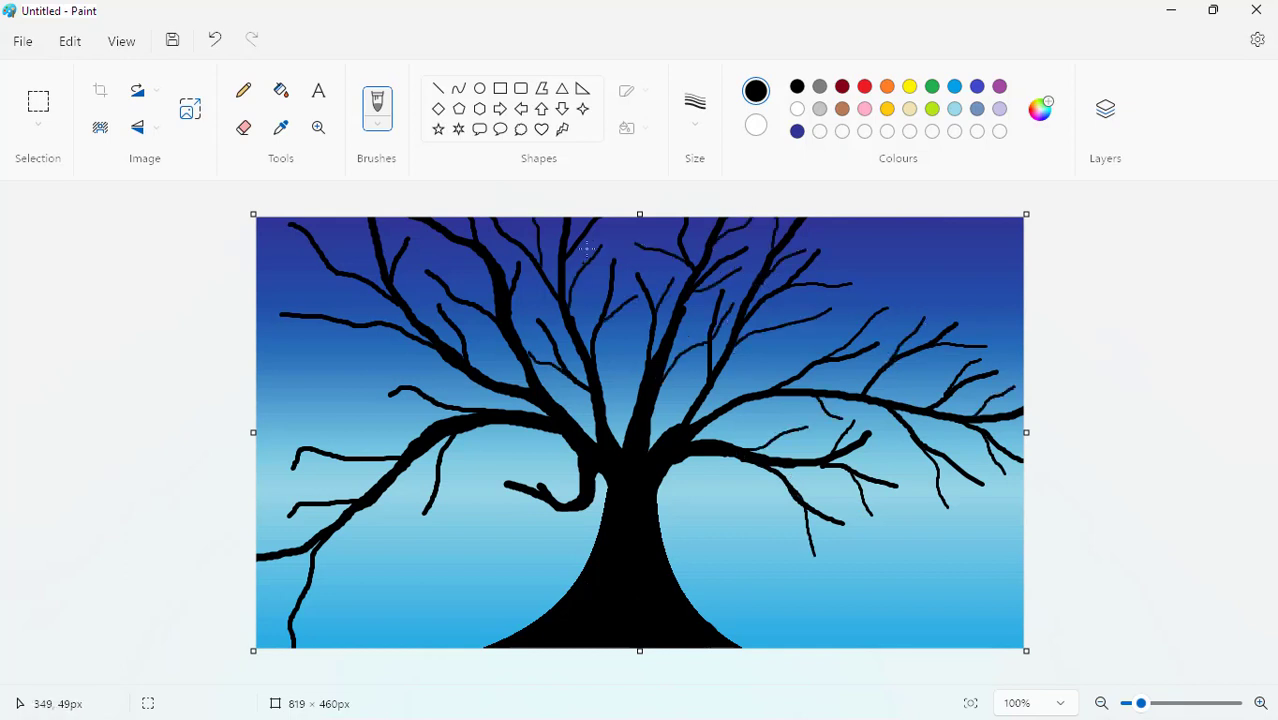
- Add fine black offshoots to the tree's upper-left branches and twigs
left_click_drag(470, 302, 436, 252)
left_click_drag(538, 328, 514, 294)
mouse_move(496, 350)
left_mouse_down()
mouse_move(466, 330)
mouse_move(400, 360)
left_mouse_up()
left_click_drag(372, 320, 336, 294)
left_click_drag(344, 280, 278, 274)
left_click_drag(372, 246, 330, 220)
left_click_drag(424, 268, 398, 252)
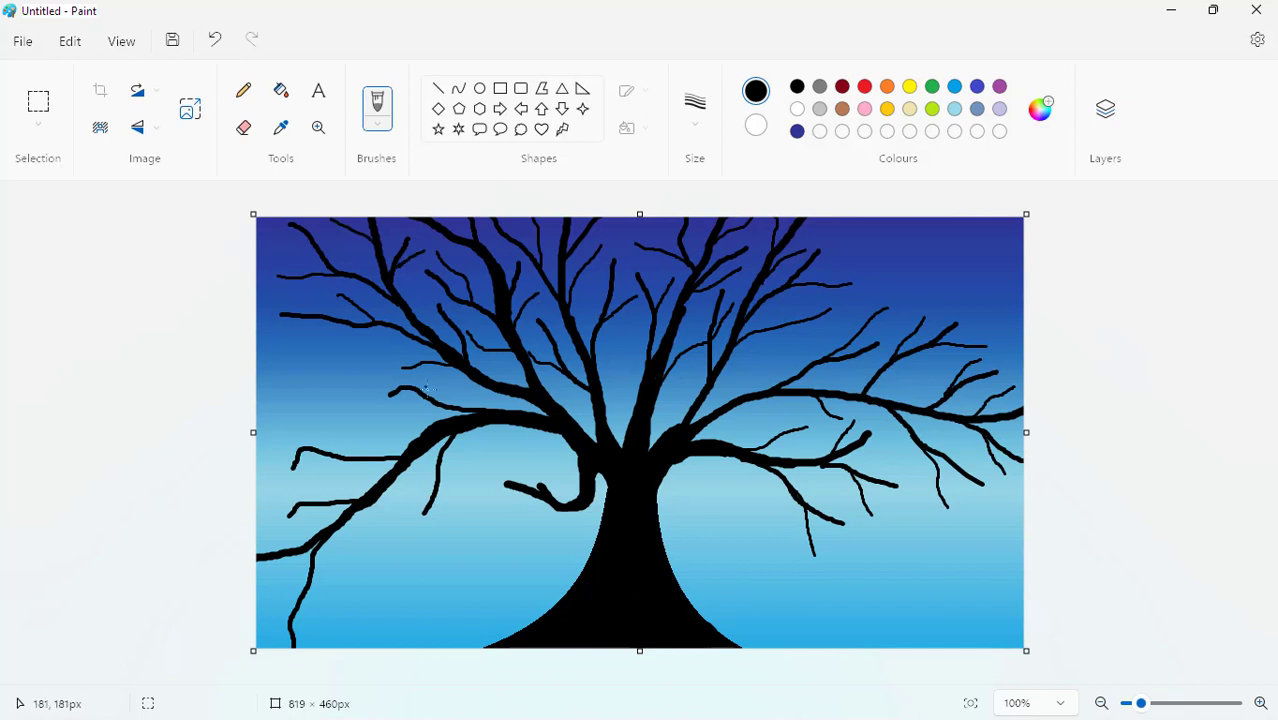
- Add fine black offshoots along the tree's long lower-left branch and the twigs at the far left
left_click_drag(440, 406, 394, 437)
left_click_drag(438, 460, 414, 544)
mouse_move(313, 568)
left_mouse_down()
mouse_move(341, 650)
mouse_move(256, 604)
left_mouse_up()
left_click_drag(350, 499, 256, 490)
left_click_drag(360, 458, 307, 411)
left_click_drag(334, 321, 273, 365)
- Paint fine black twigs around the short hooked branch left of the trunk and below the branch right of it
left_click_drag(580, 475, 535, 556)
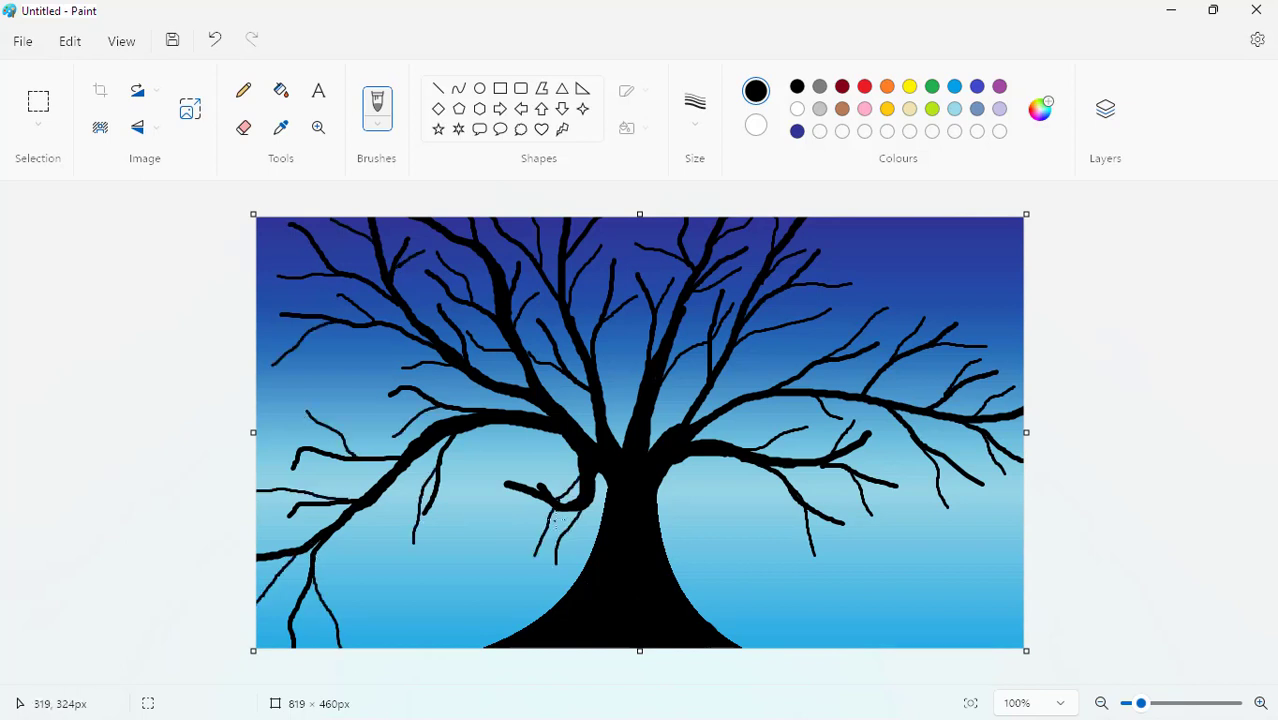
left_click_drag(546, 502, 498, 448)
left_click_drag(542, 494, 472, 530)
left_click_drag(506, 485, 478, 481)
left_click_drag(682, 460, 752, 497)
left_click_drag(750, 496, 792, 542)
left_click_drag(722, 483, 744, 505)
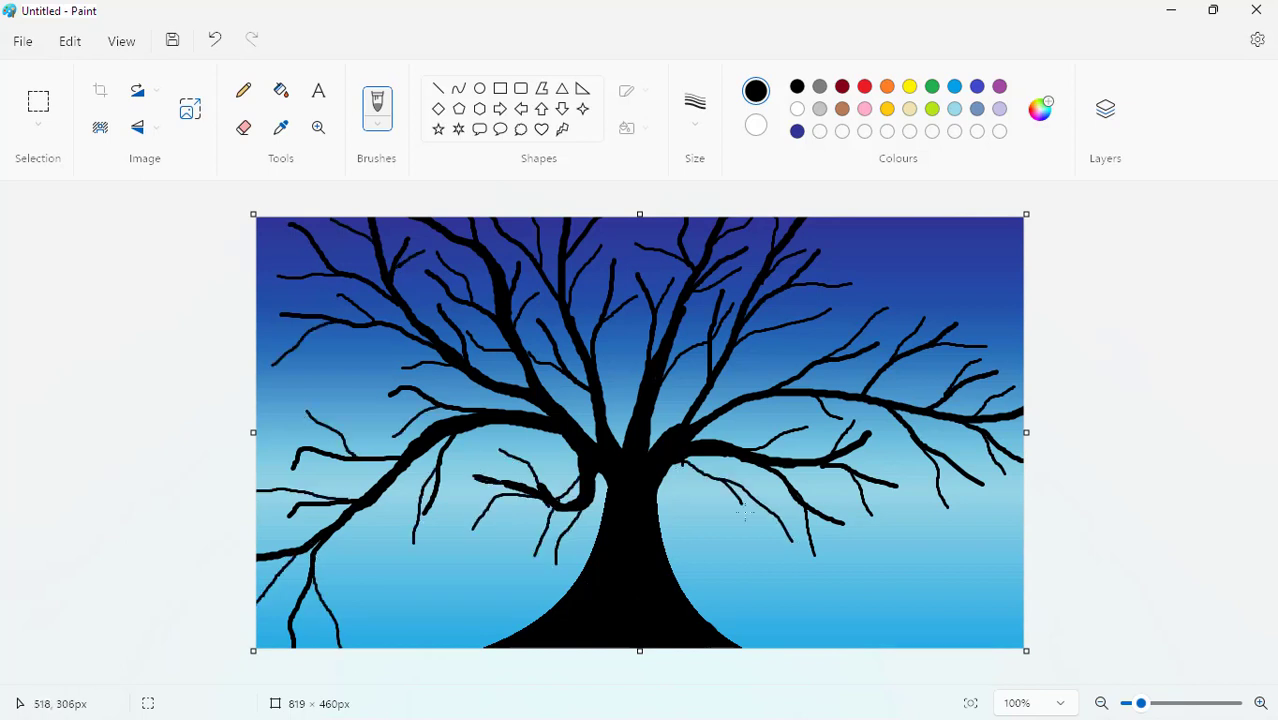
- Reduce the brush to a hairline size and paint very fine black twigs throughout the tree's branches
left_click(695, 118)
left_click(714, 158)
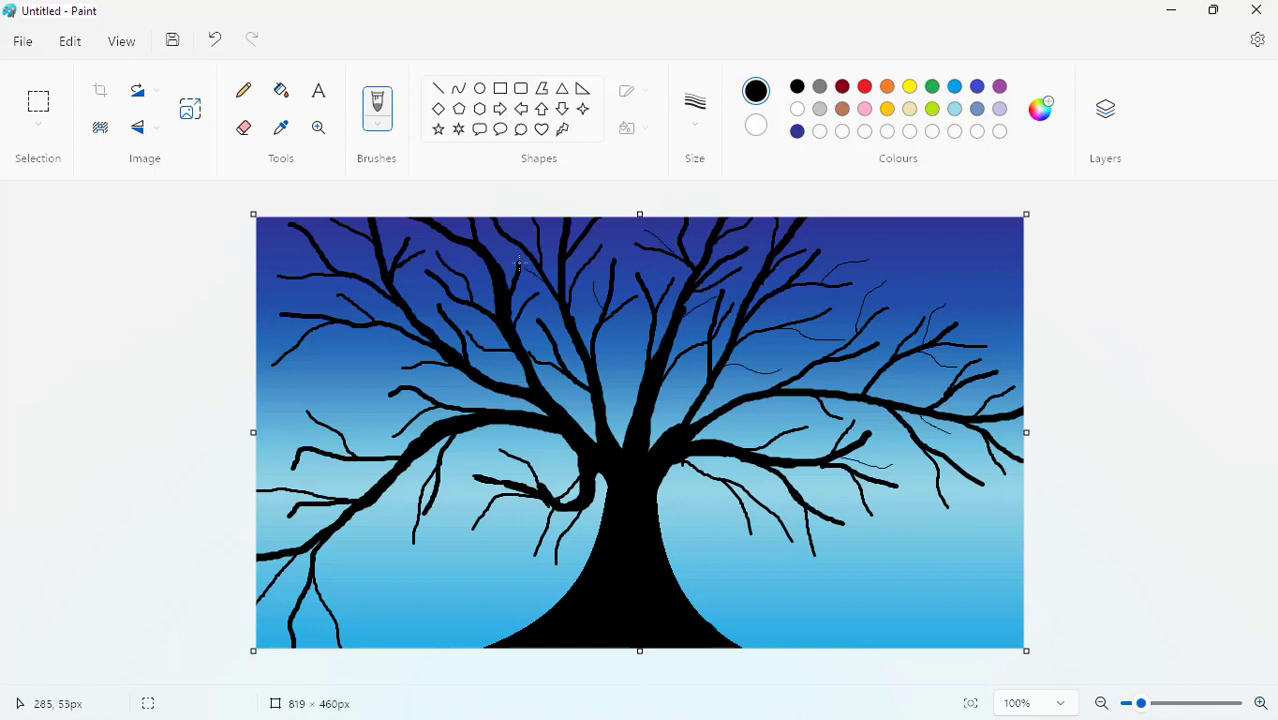
left_click_drag(387, 456, 335, 394)
left_click_drag(359, 509, 359, 559)
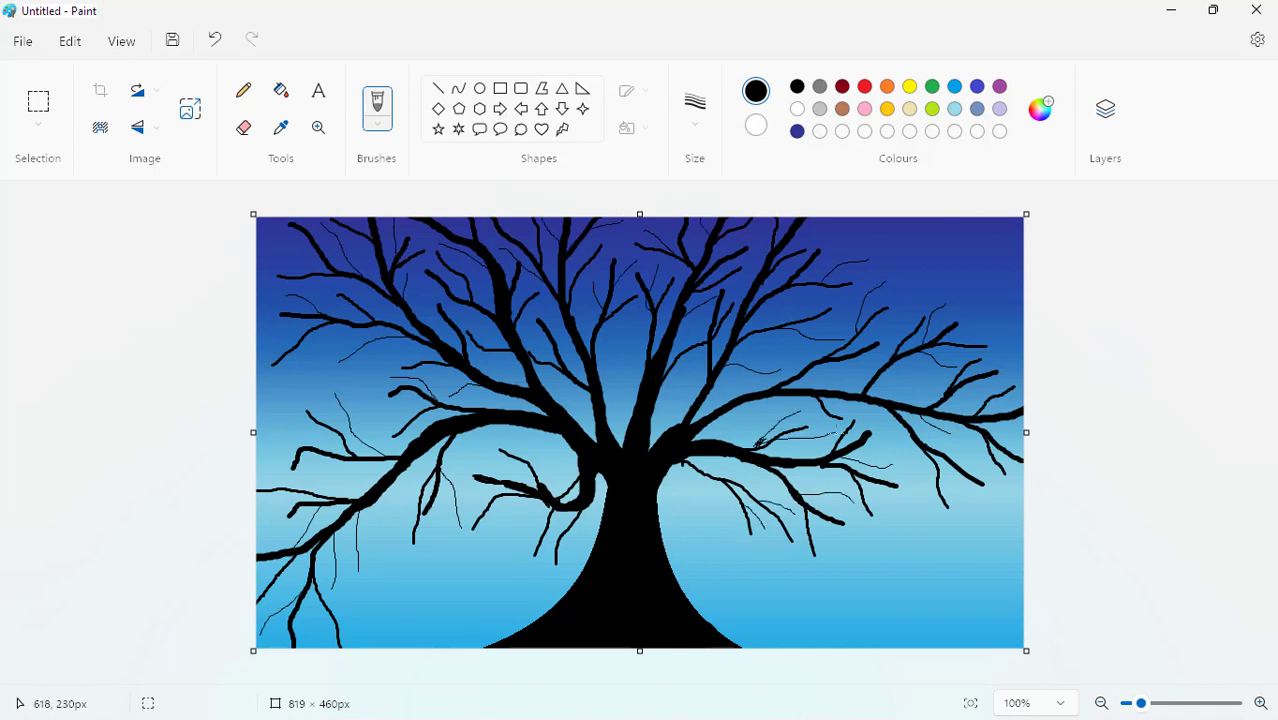
- Spray speckled black foliage over the tree's branches and below the right-hand ones with a large Airbrush
left_click(386, 140)
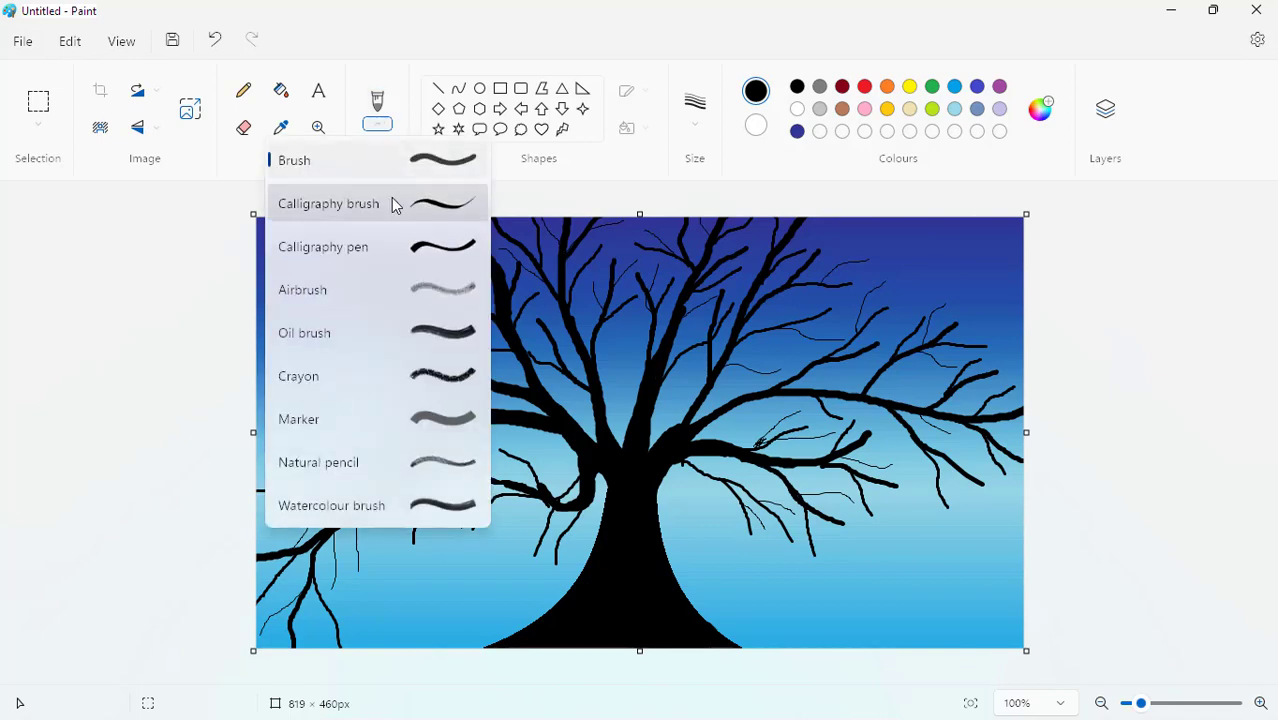
left_click(380, 301)
left_click(690, 118)
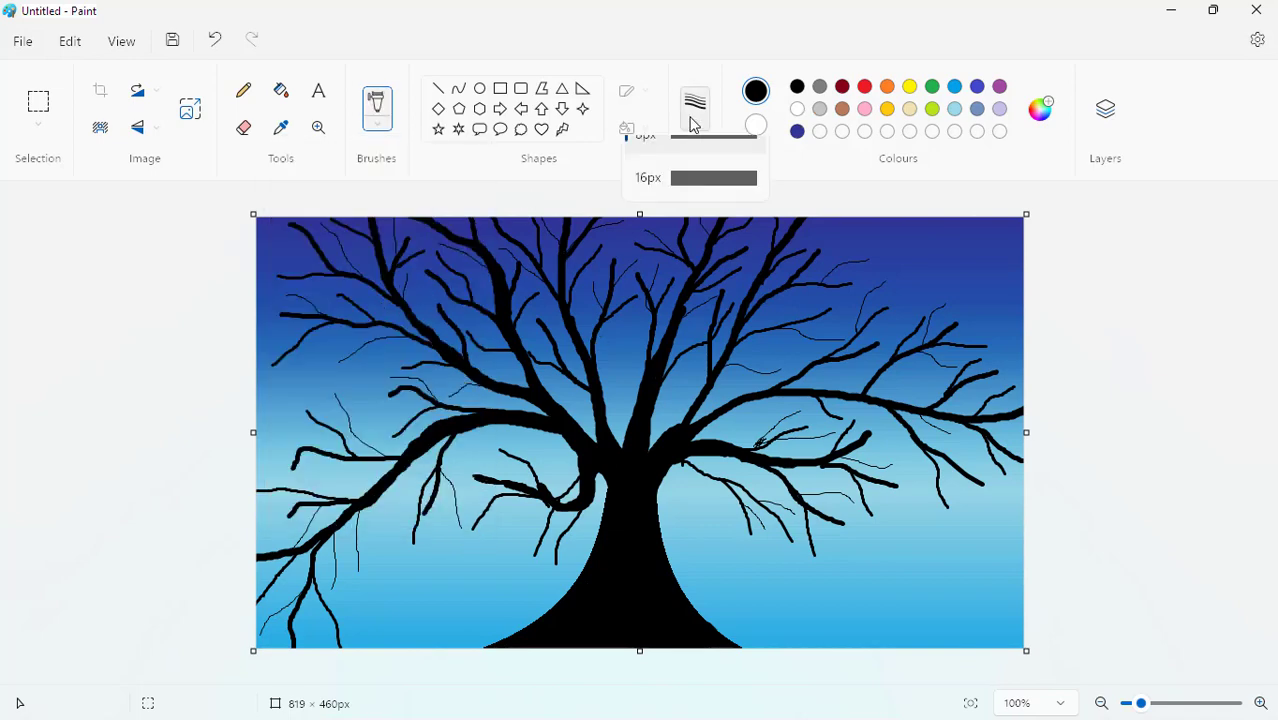
left_click(694, 257)
mouse_move(868, 245)
left_mouse_down()
mouse_move(830, 285)
mouse_move(836, 257)
mouse_move(816, 331)
left_mouse_up()
mouse_move(936, 328)
left_mouse_down()
mouse_move(928, 342)
mouse_move(975, 395)
mouse_move(965, 455)
mouse_move(740, 271)
mouse_move(682, 240)
mouse_move(648, 251)
mouse_move(622, 305)
mouse_move(607, 242)
mouse_move(455, 400)
mouse_move(393, 420)
mouse_move(373, 455)
mouse_move(362, 391)
mouse_move(294, 459)
mouse_move(290, 490)
mouse_move(265, 445)
mouse_move(278, 598)
mouse_move(340, 658)
mouse_move(316, 635)
mouse_move(410, 533)
mouse_move(478, 512)
mouse_move(495, 478)
mouse_move(535, 522)
mouse_move(545, 460)
left_mouse_up()
mouse_move(683, 324)
left_mouse_down()
mouse_move(720, 365)
mouse_move(610, 362)
mouse_move(590, 392)
left_mouse_up()
mouse_move(876, 251)
left_mouse_down()
mouse_move(973, 234)
mouse_move(927, 391)
mouse_move(577, 323)
left_mouse_up()
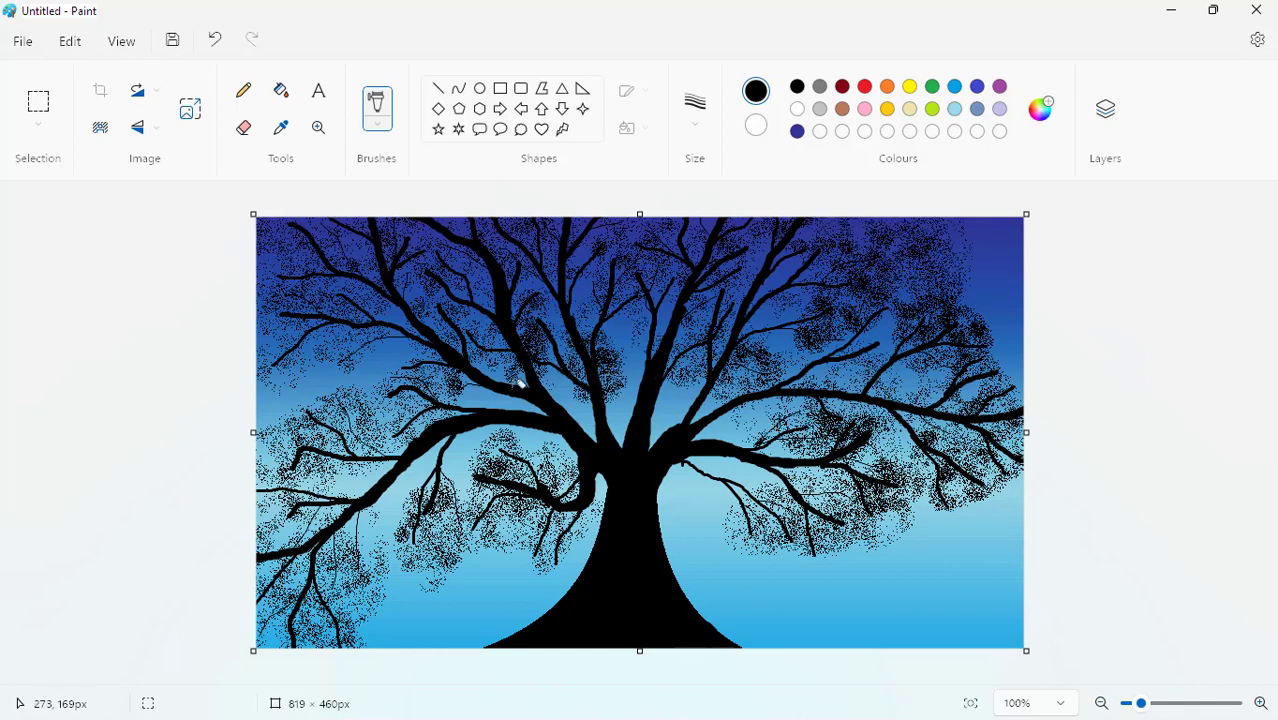
left_click_drag(927, 505, 903, 551)
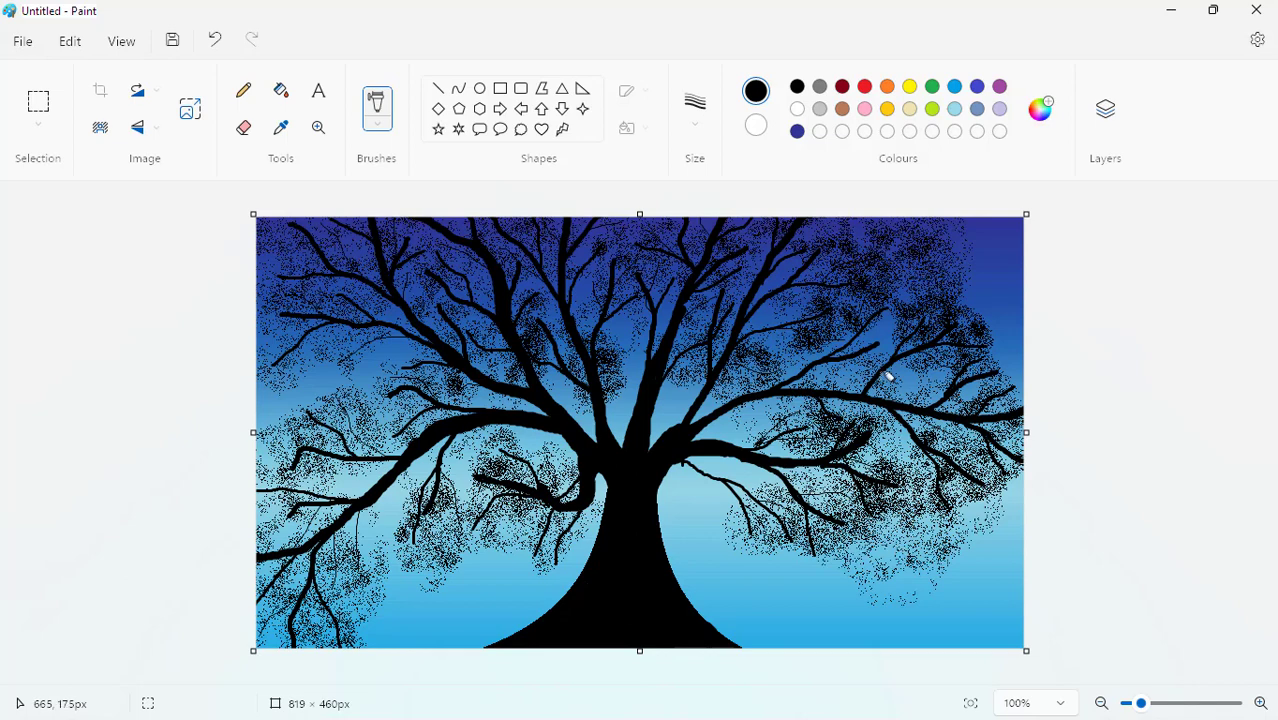
- Draw a black bench right of the trunk with thick straight lines: two vertical legs and two stacked horizontal seat lines
left_click(459, 88)
left_click(438, 88)
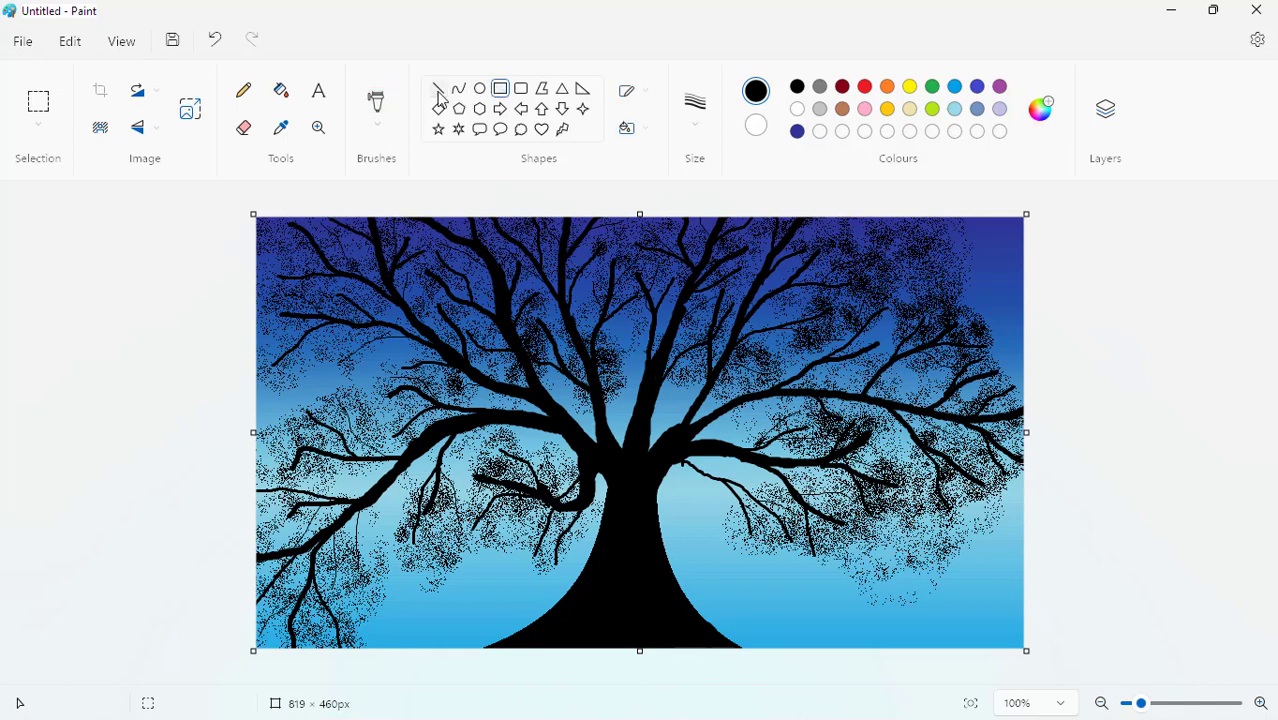
left_click(700, 128)
left_click(702, 286)
left_click_drag(821, 613, 834, 690)
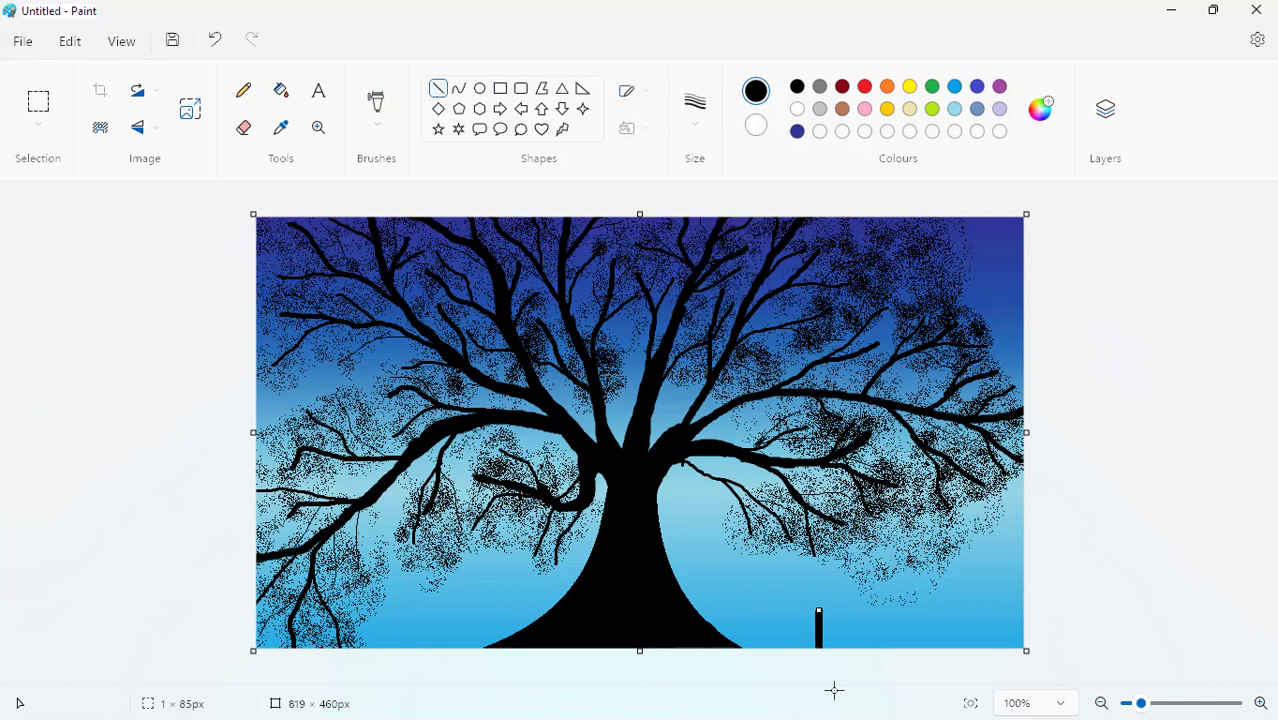
left_click_drag(929, 612, 929, 707)
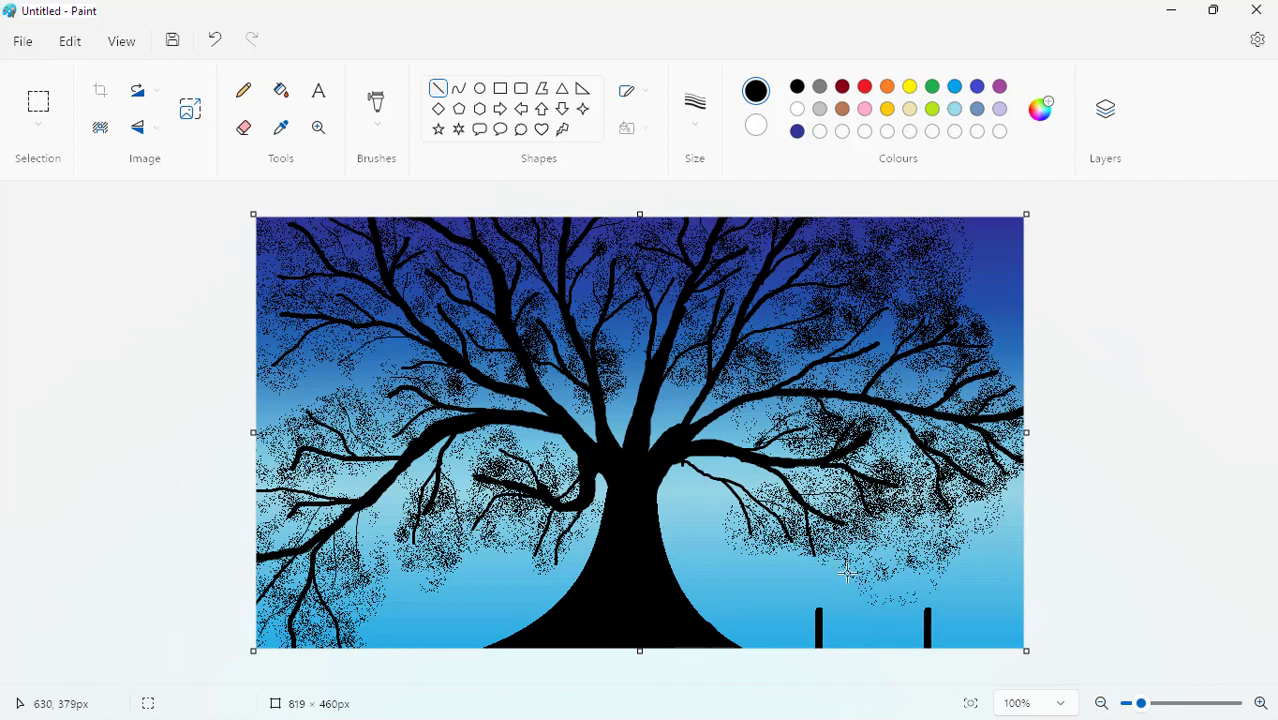
left_click_drag(801, 610, 948, 609)
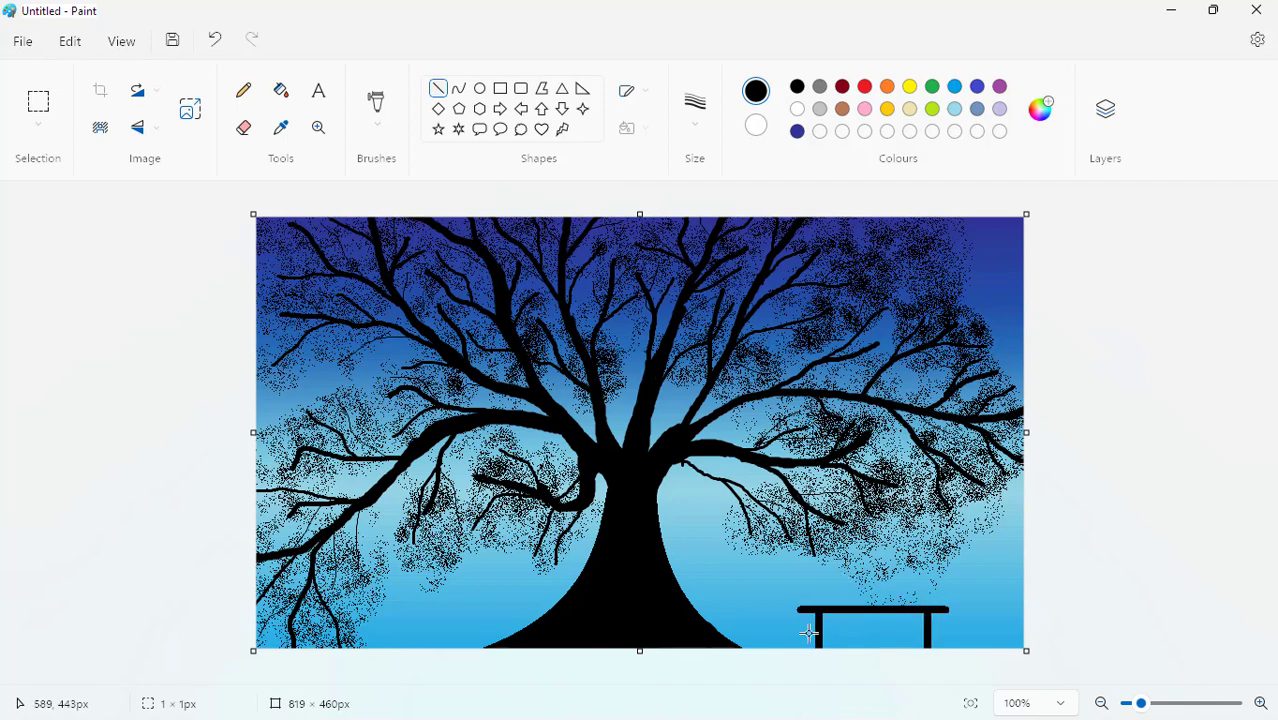
left_click_drag(791, 614, 955, 616)
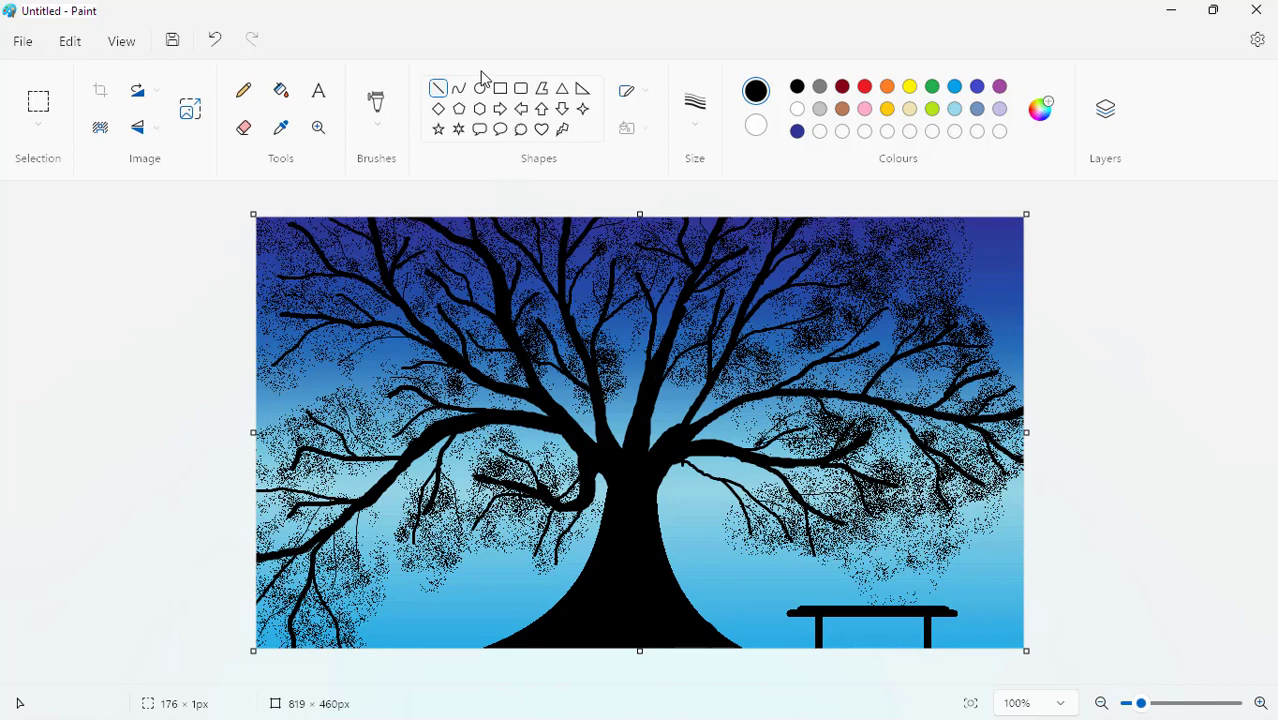
- Scatter small white stars across the sky and between the branches with the Brush
left_click(378, 122)
left_click(400, 157)
left_click(797, 109)
left_click(695, 105)
left_click(693, 246)
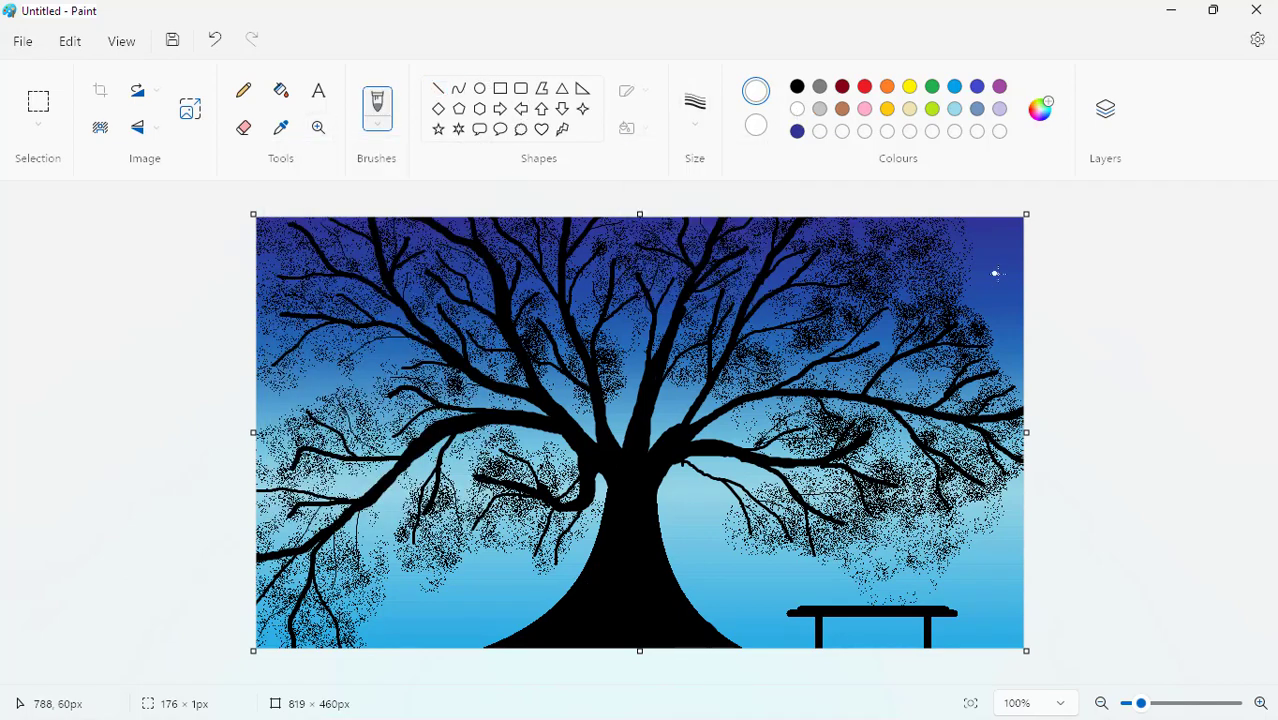
left_click(995, 273)
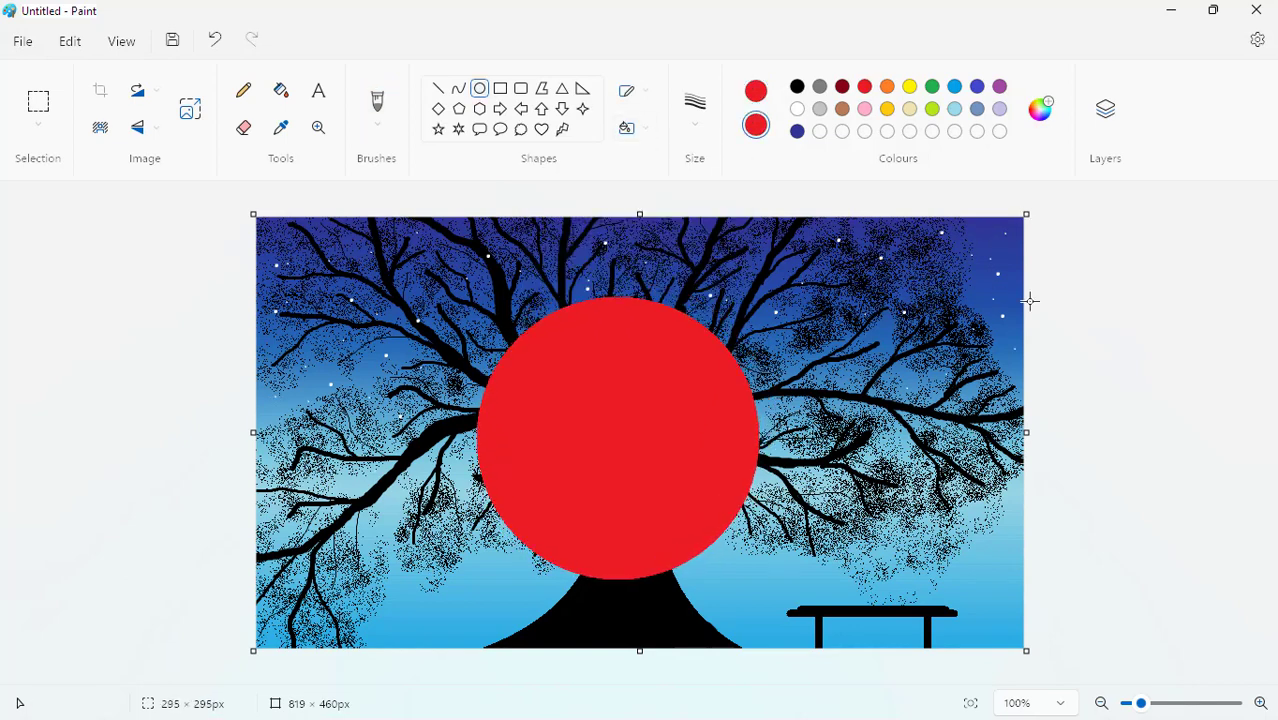
- Size the solid red circle to about 311 × 311 px and place it at the trunk's base, partly below the canvas edge
mouse_move(1030, 301)
left_mouse_down()
mouse_move(941, 312)
mouse_move(968, 287)
left_mouse_up()
mouse_move(607, 472)
left_mouse_down()
mouse_move(614, 667)
mouse_move(573, 682)
mouse_move(608, 662)
left_mouse_up()
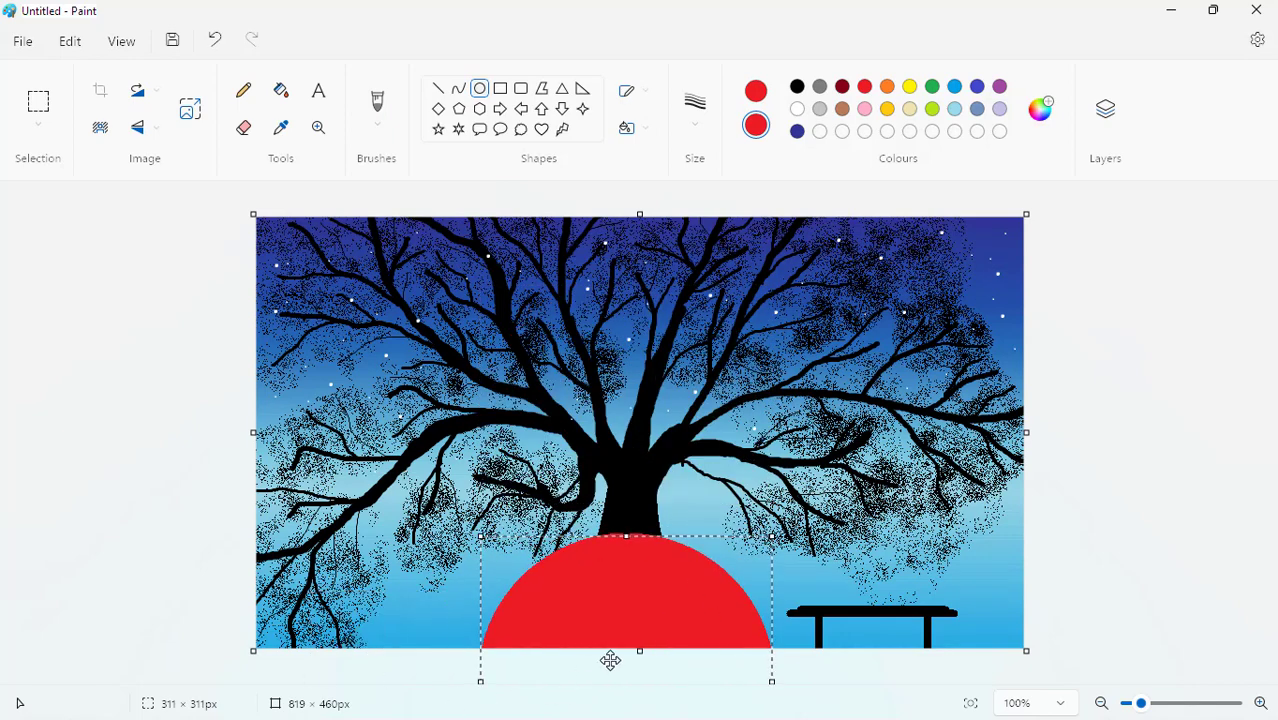
left_click(630, 463)
- Draw two black curves over the red circle that continue the trunk's left and right edges, flaring down to the canvas edge
left_click(455, 89)
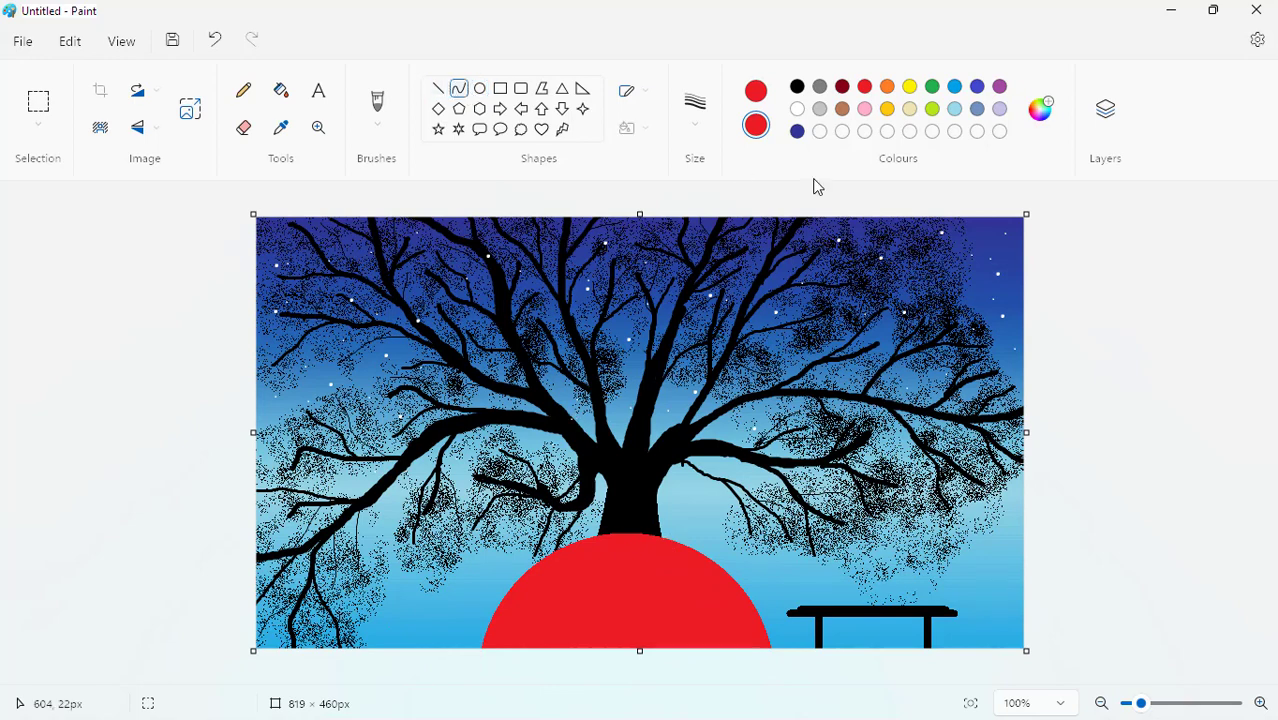
right_click(797, 110)
left_click(797, 86)
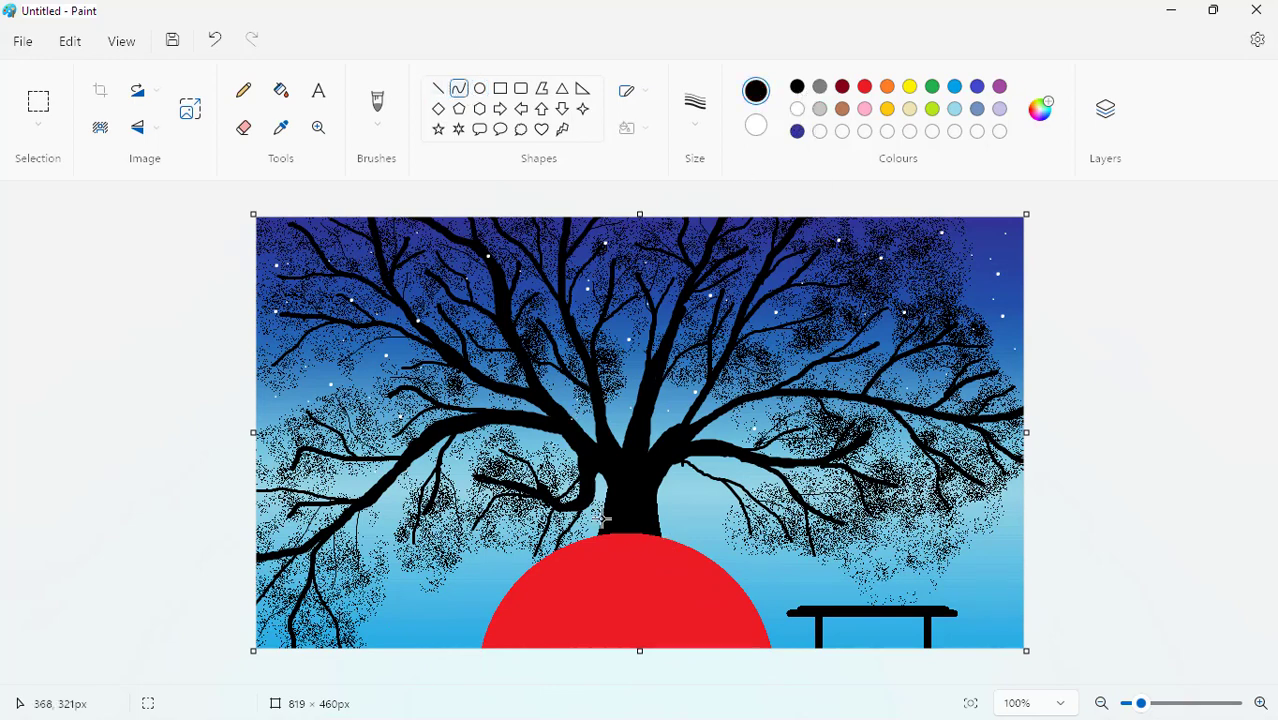
left_click_drag(601, 513, 493, 674)
mouse_move(555, 610)
left_mouse_down()
mouse_move(580, 596)
mouse_move(566, 620)
left_mouse_up()
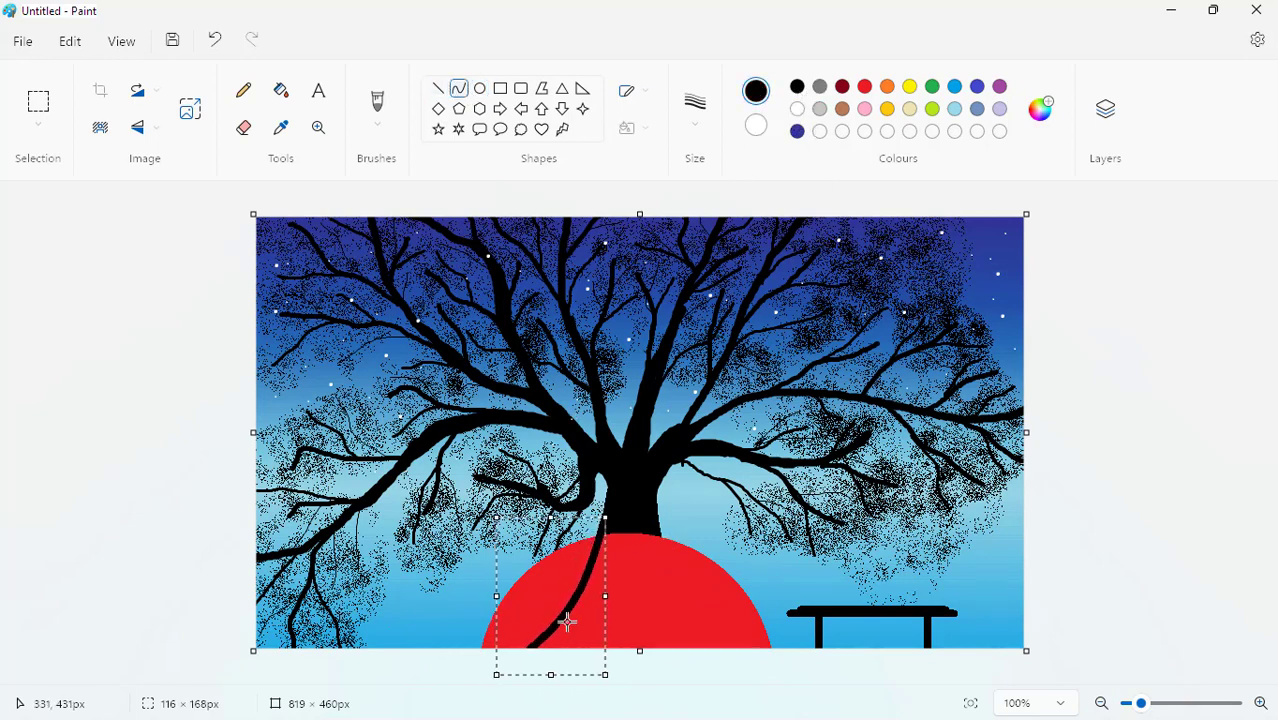
left_click(640, 560)
left_click_drag(656, 522, 722, 718)
left_click_drag(684, 607, 651, 588)
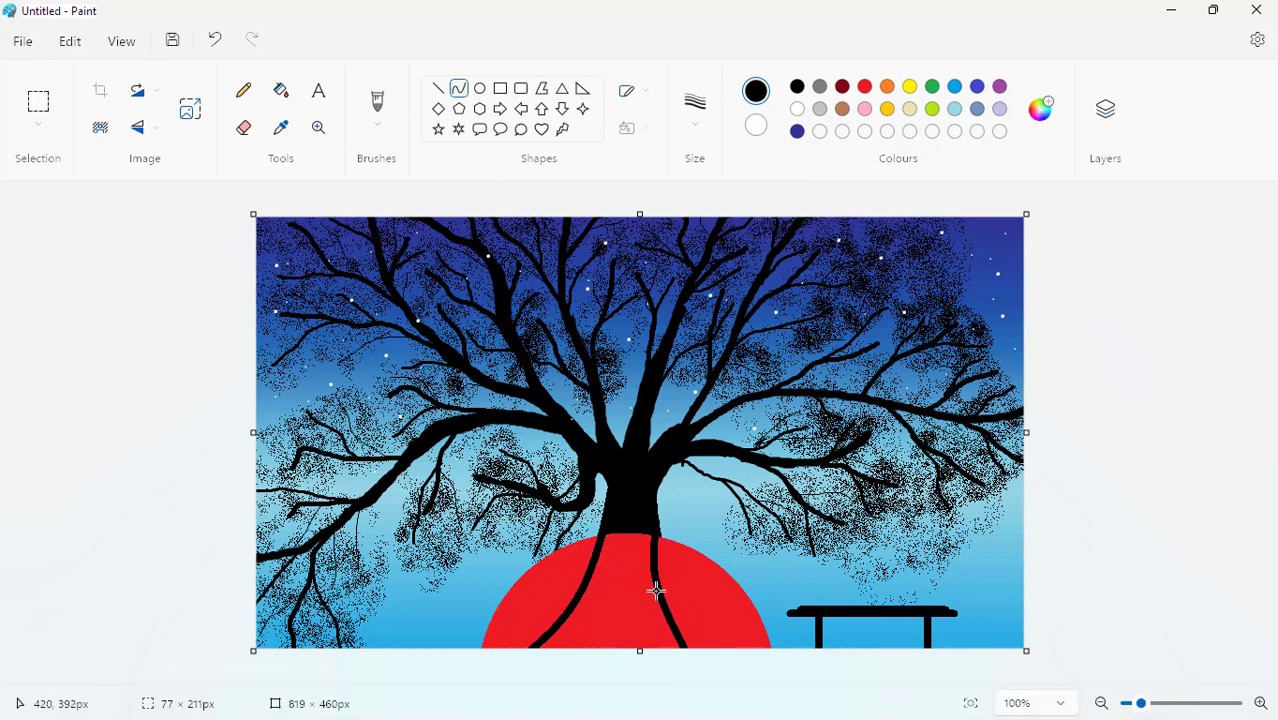
left_click_drag(690, 630, 740, 666)
- Fill the red area between the two trunk curves with black and switch to the selection tool
left_click(281, 90)
left_click(640, 557)
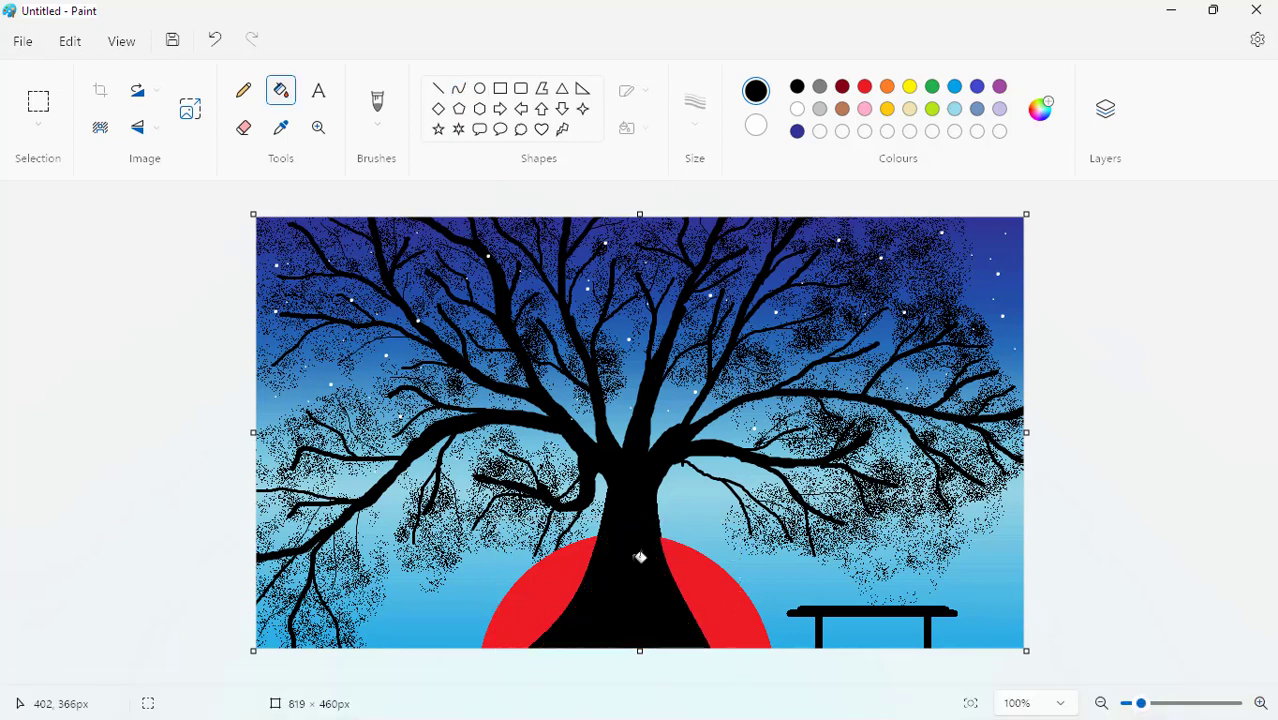
left_click(40, 98)
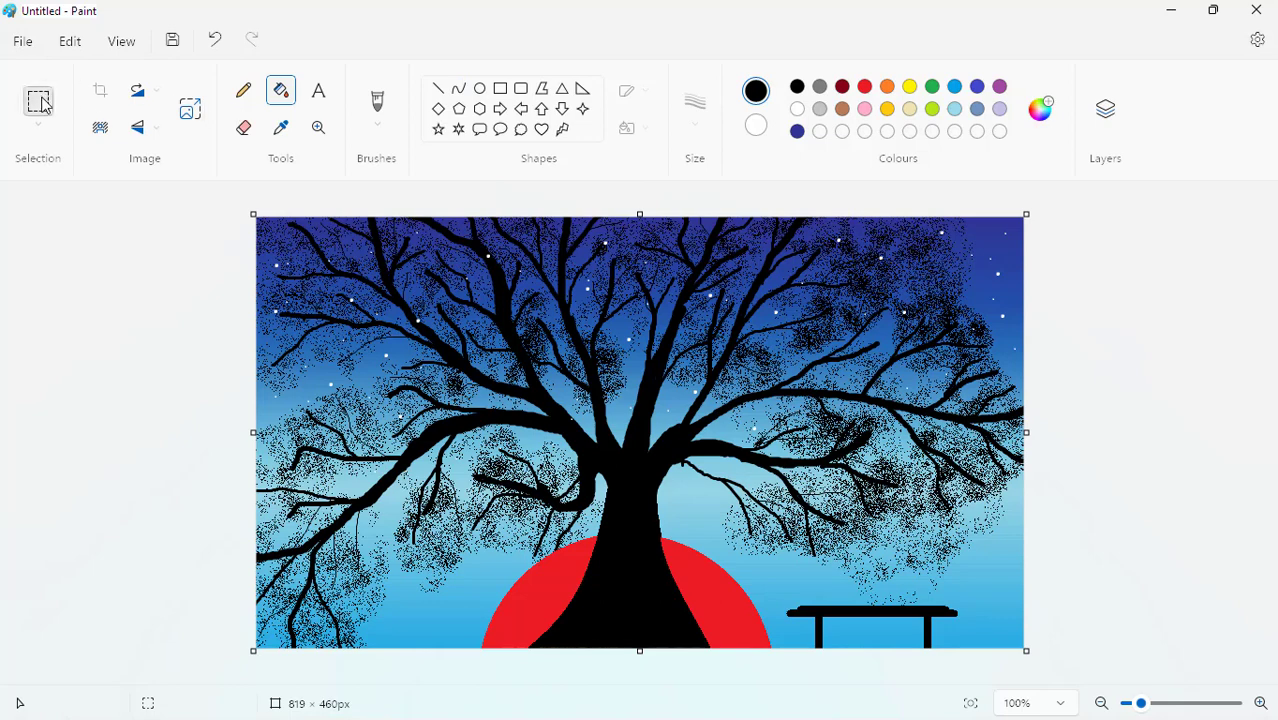